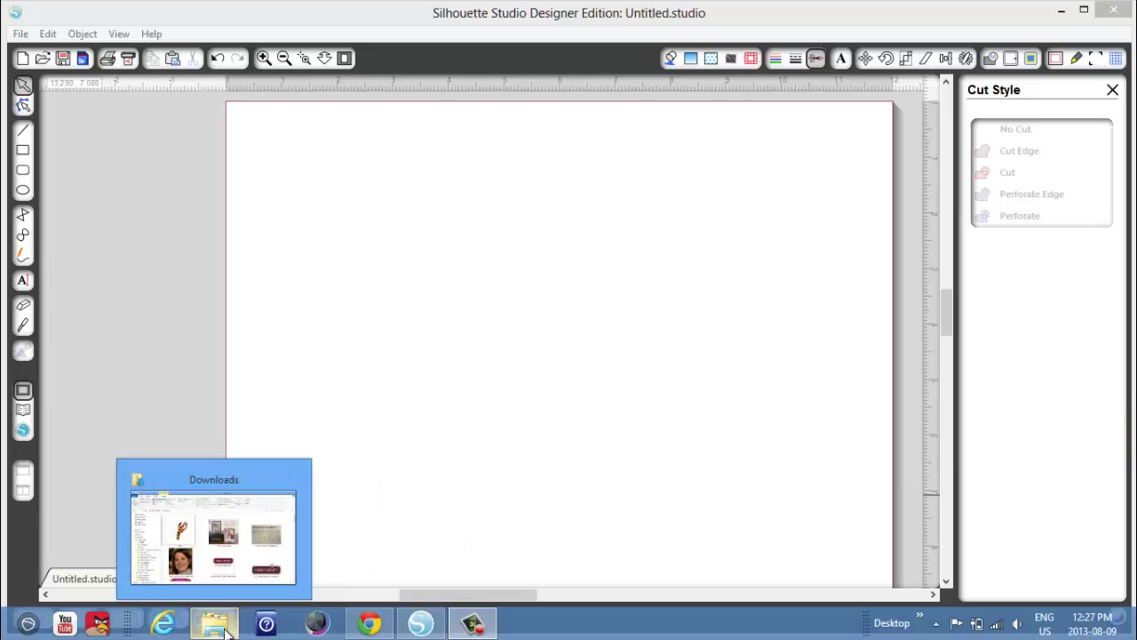
Drag the 000111 tiger letter image from the Downloads folder onto the Silhouette Studio page.
{"action": "left_click", "coordinate": [233, 582]}
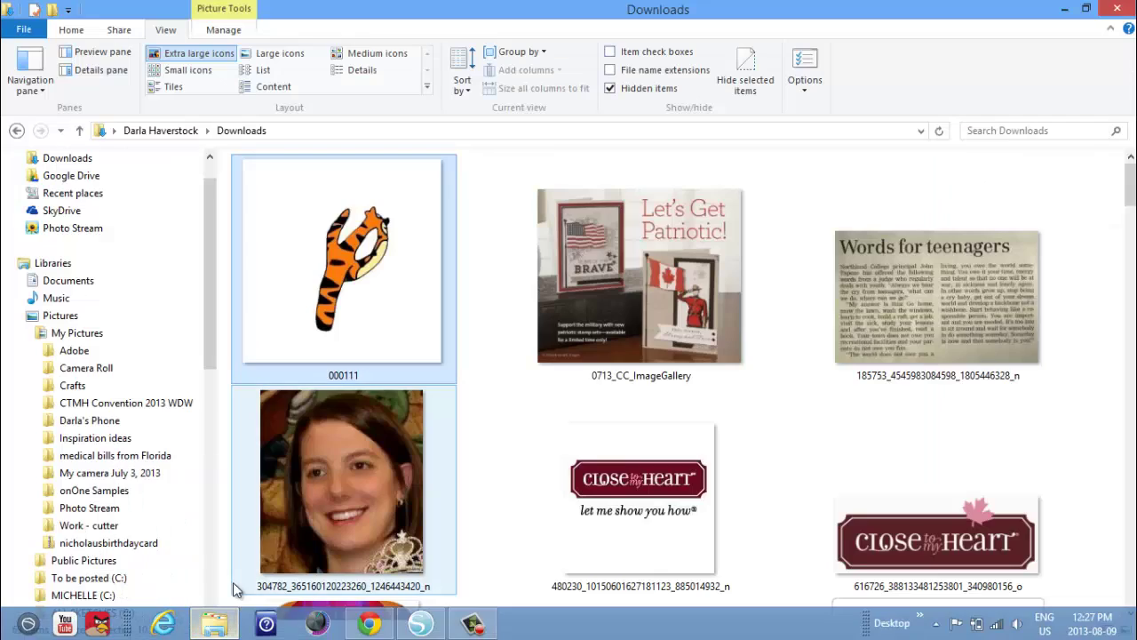
{"action": "left_click_drag", "start_coordinate": [336, 303], "coordinate": [411, 432]}
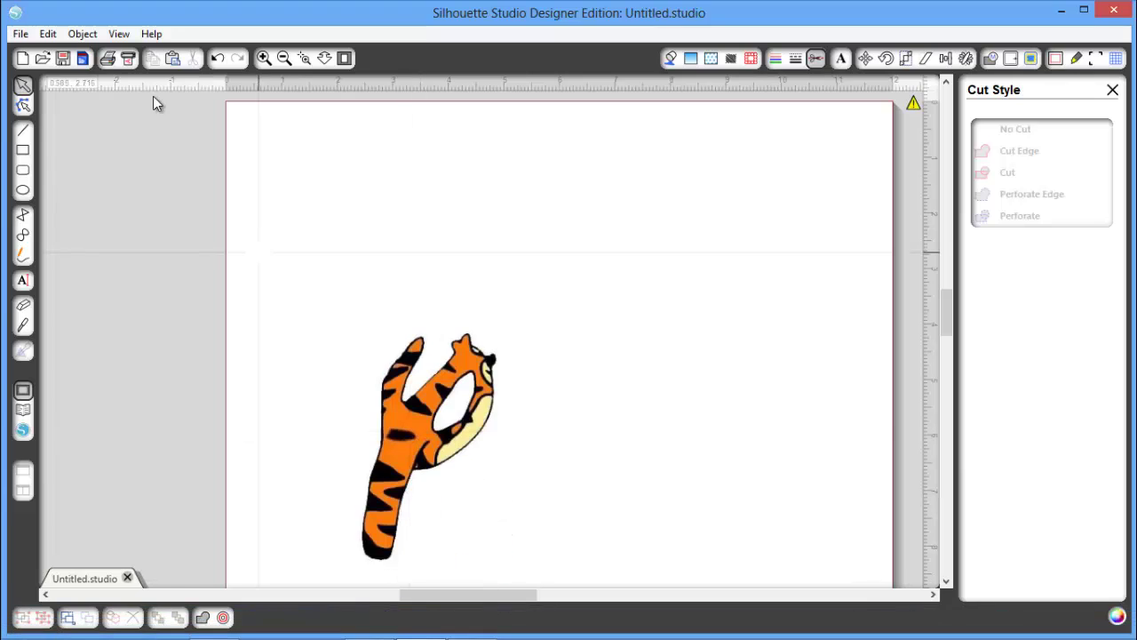
Check the File menu for a merge option, then move the tiger image up and right and reselect it.
{"action": "left_click", "coordinate": [19, 35]}
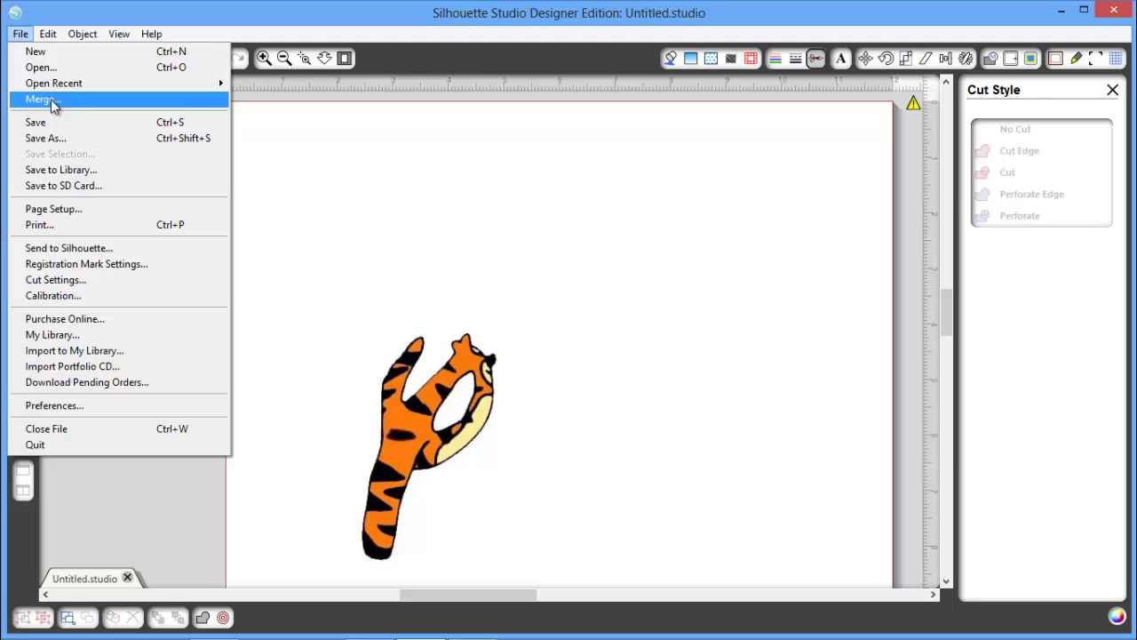
{"action": "left_click", "coordinate": [498, 493]}
{"action": "left_click_drag", "start_coordinate": [432, 455], "coordinate": [519, 377]}
{"action": "left_click", "coordinate": [721, 430]}
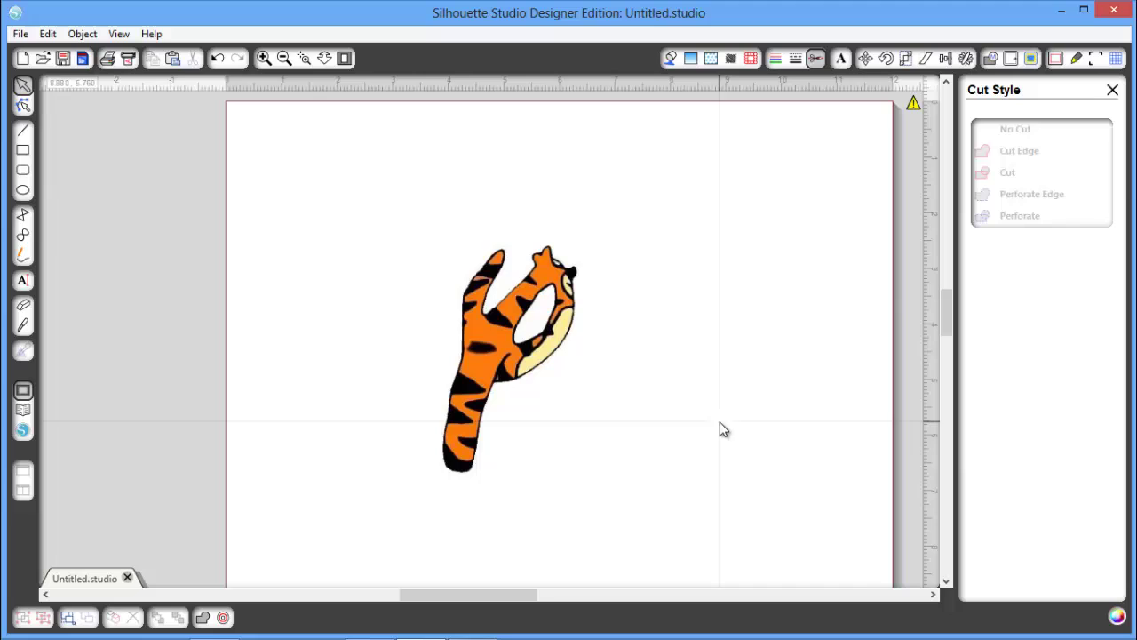
{"action": "left_click", "coordinate": [503, 353]}
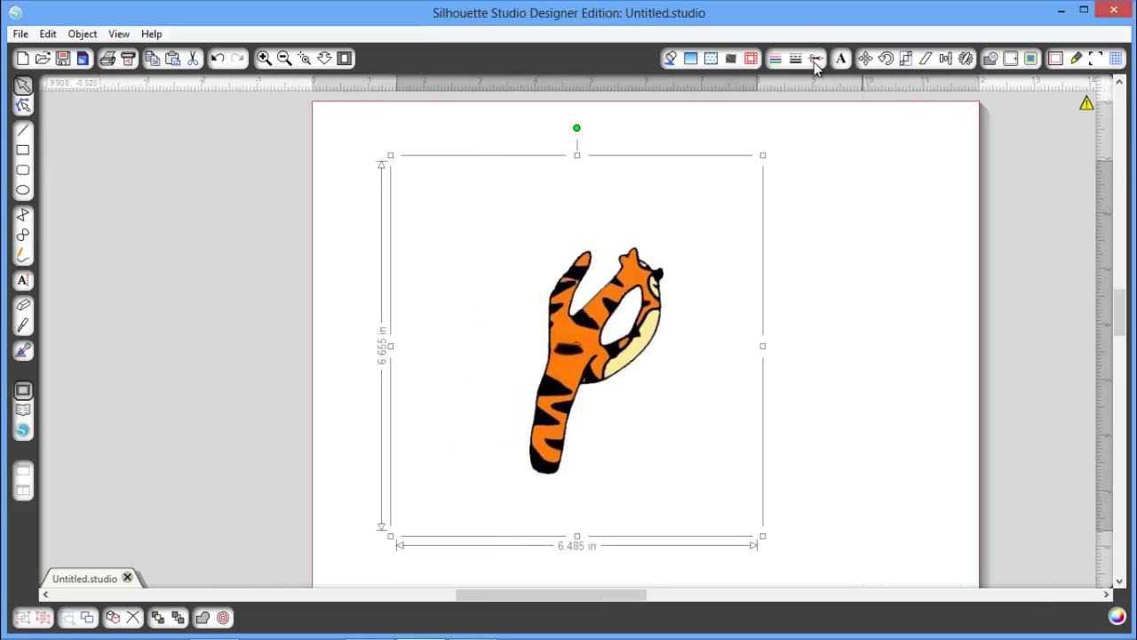
Try Cut Edge and Perforate Edge, then settle the tiger image's cut style on Cut and deselect it.
{"action": "left_click", "coordinate": [815, 60]}
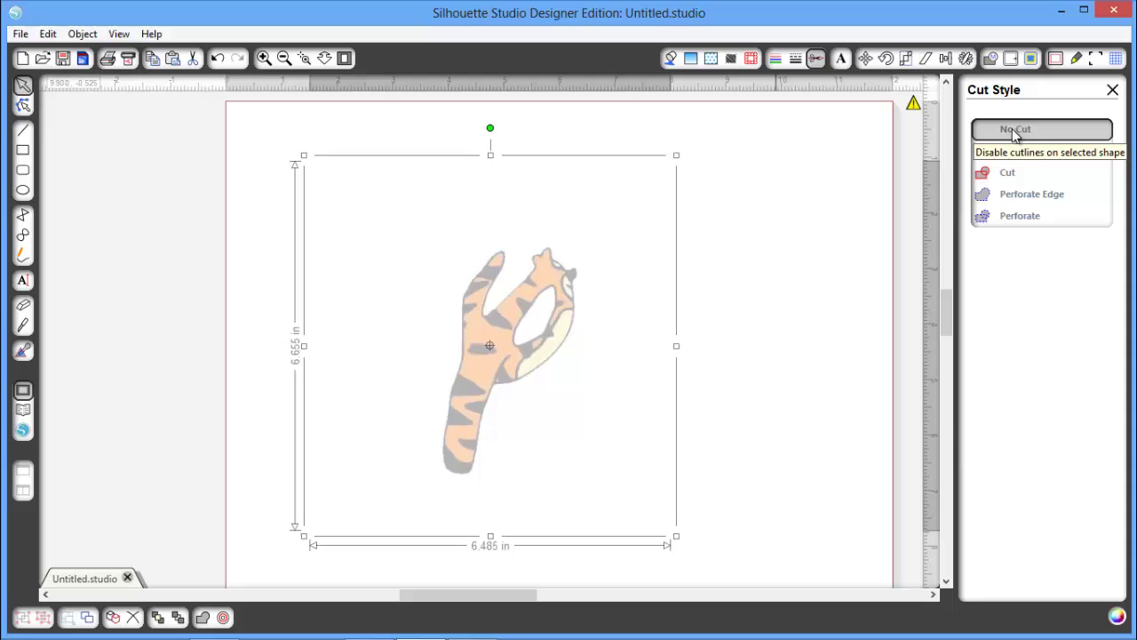
{"action": "left_click", "coordinate": [1019, 156]}
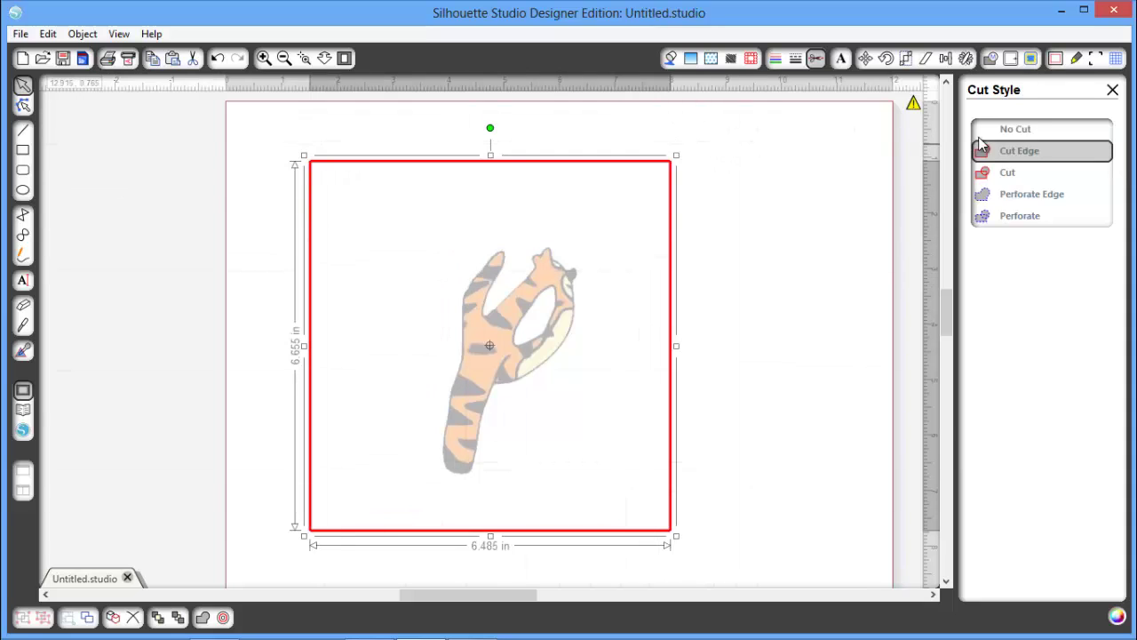
{"action": "left_click", "coordinate": [1002, 174]}
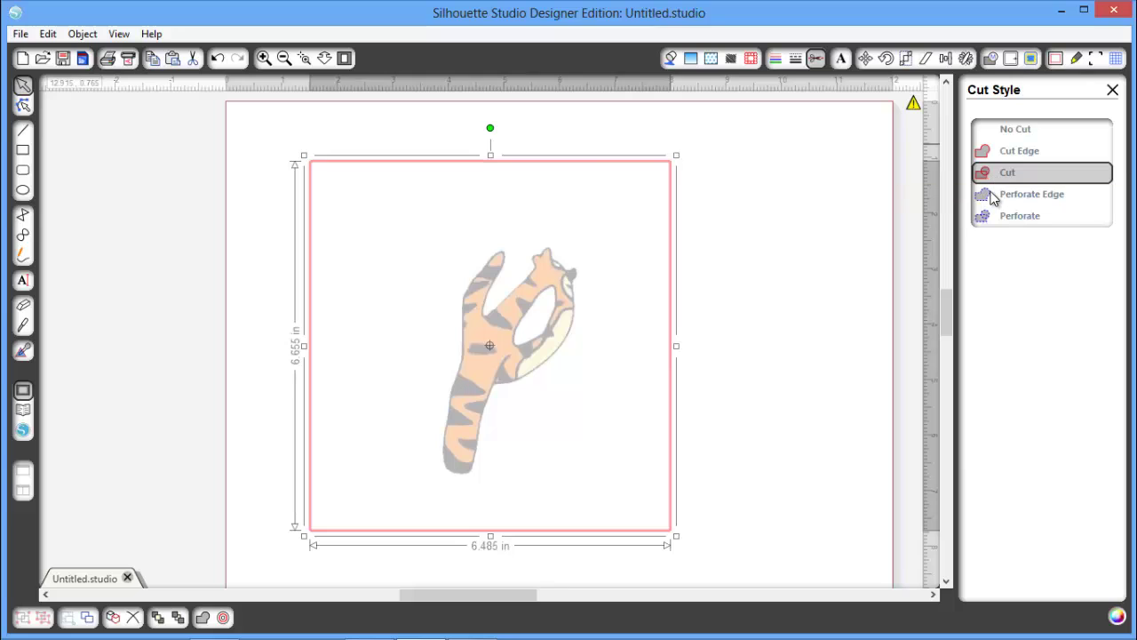
{"action": "left_click", "coordinate": [986, 199]}
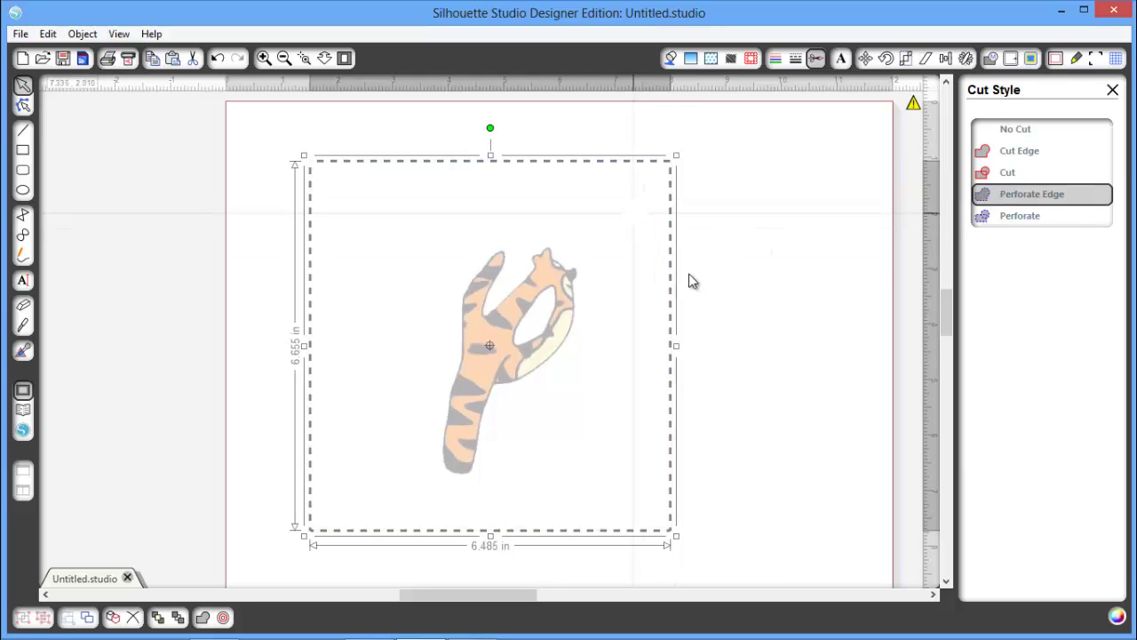
{"action": "left_click", "coordinate": [1010, 151]}
{"action": "left_click", "coordinate": [1012, 175]}
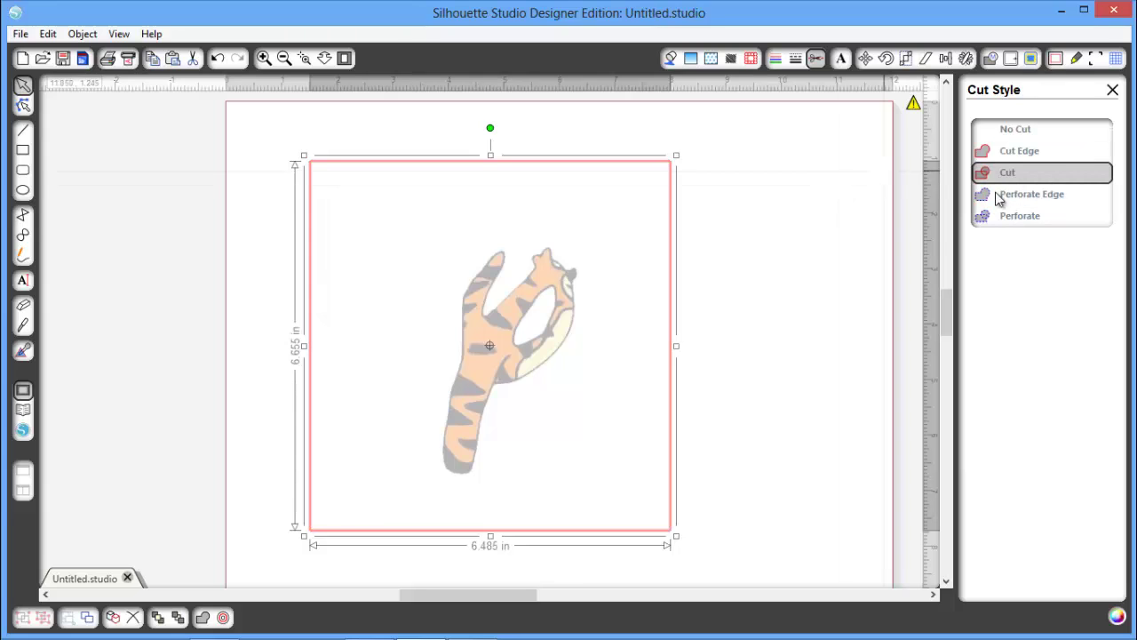
{"action": "left_click", "coordinate": [1111, 88]}
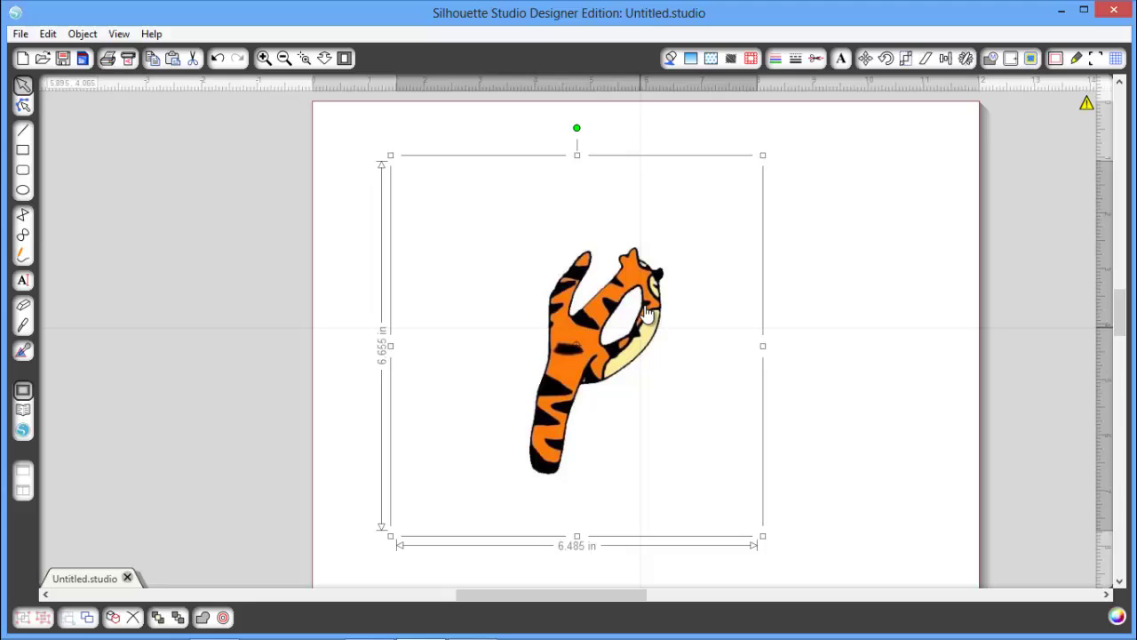
{"action": "left_click", "coordinate": [837, 282]}
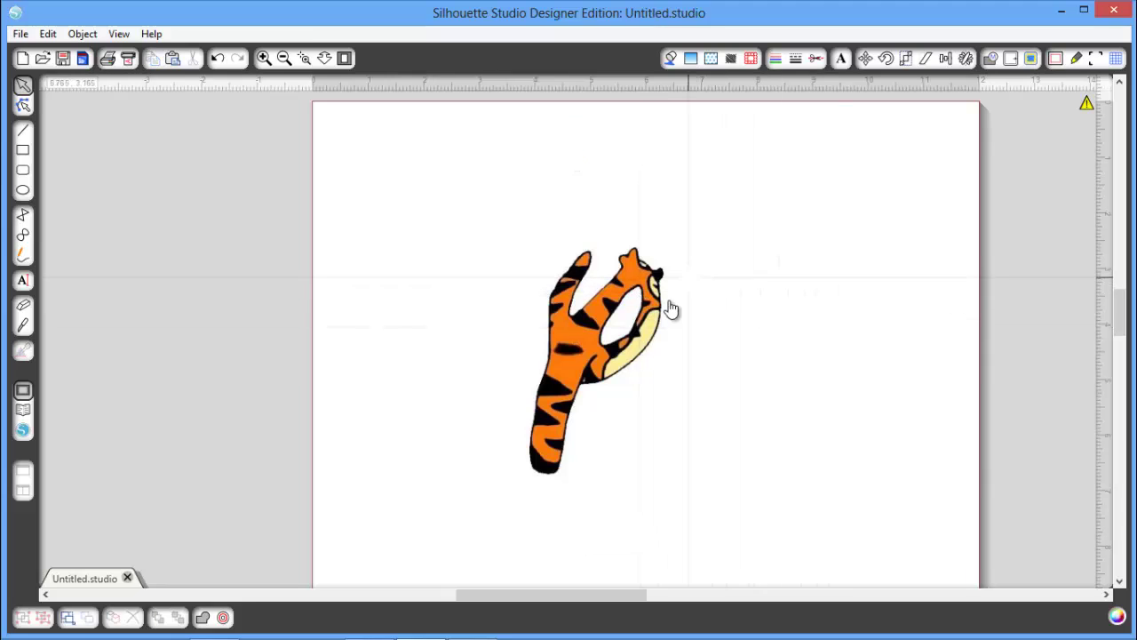
Mark a trace area around the tiger letter.
{"action": "left_click", "coordinate": [1032, 60]}
{"action": "left_click", "coordinate": [1021, 128]}
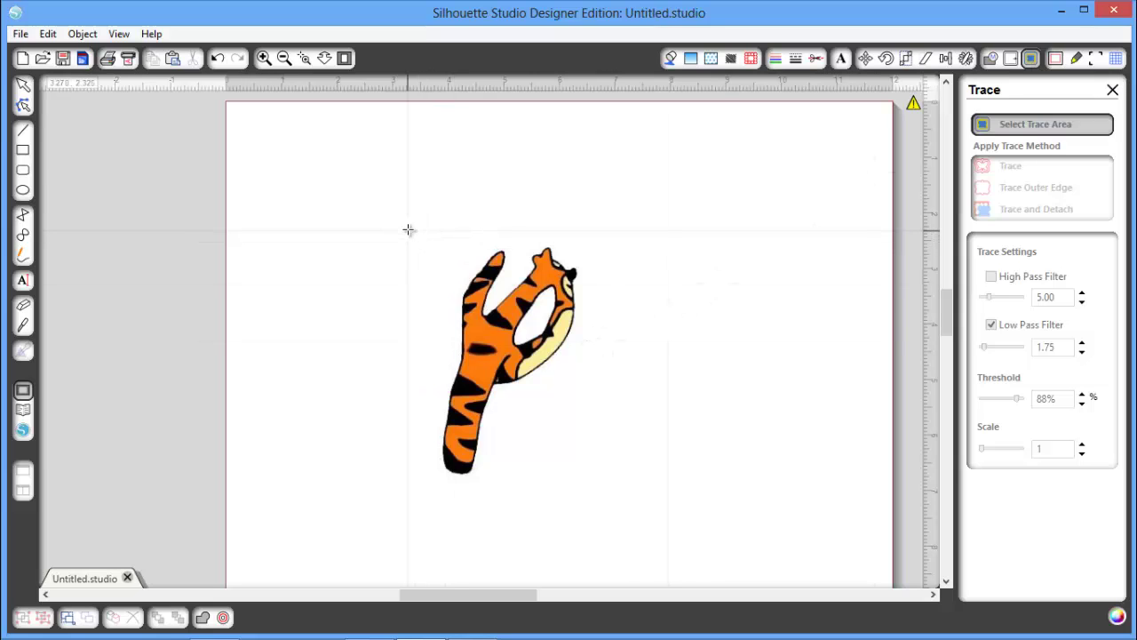
{"action": "mouse_move", "coordinate": [408, 226]}
{"action": "left_mouse_down"}
{"action": "mouse_move", "coordinate": [592, 421]}
{"action": "mouse_move", "coordinate": [611, 495]}
{"action": "left_mouse_up"}
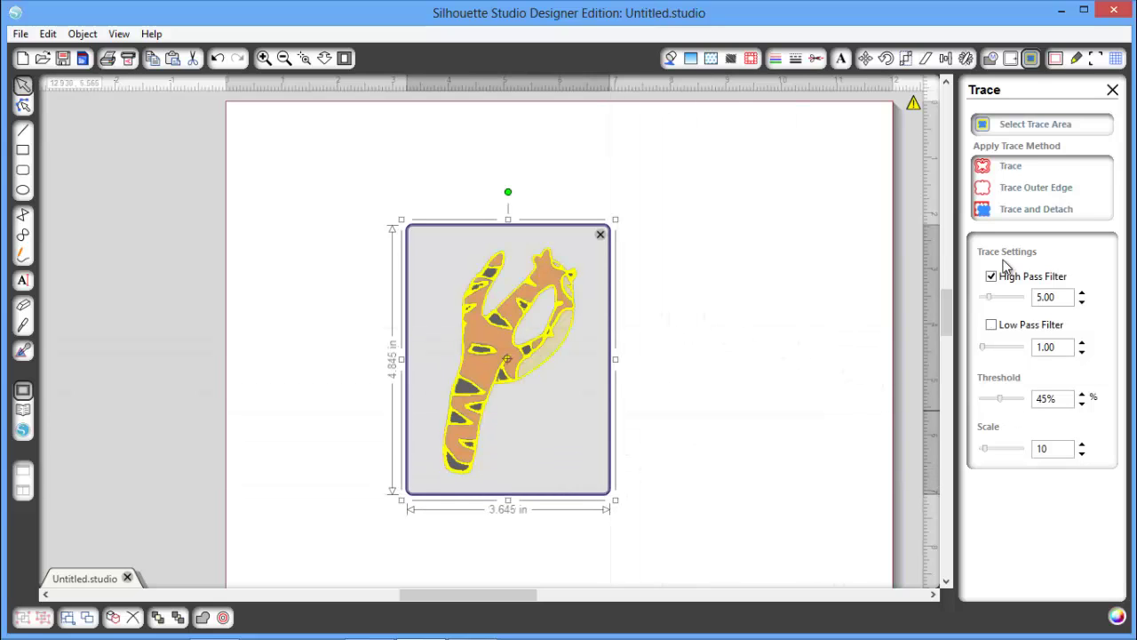
Turn off the High Pass Filter, set Scale to 4 and Threshold to 56%.
{"action": "left_click", "coordinate": [992, 276]}
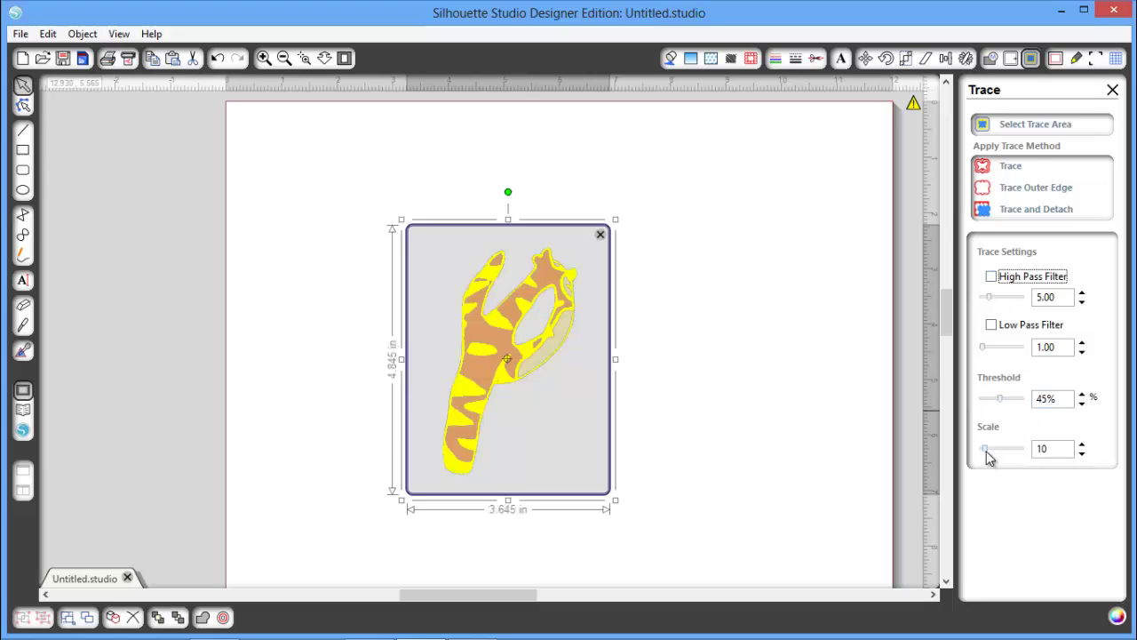
{"action": "left_click_drag", "start_coordinate": [986, 449], "coordinate": [977, 449]}
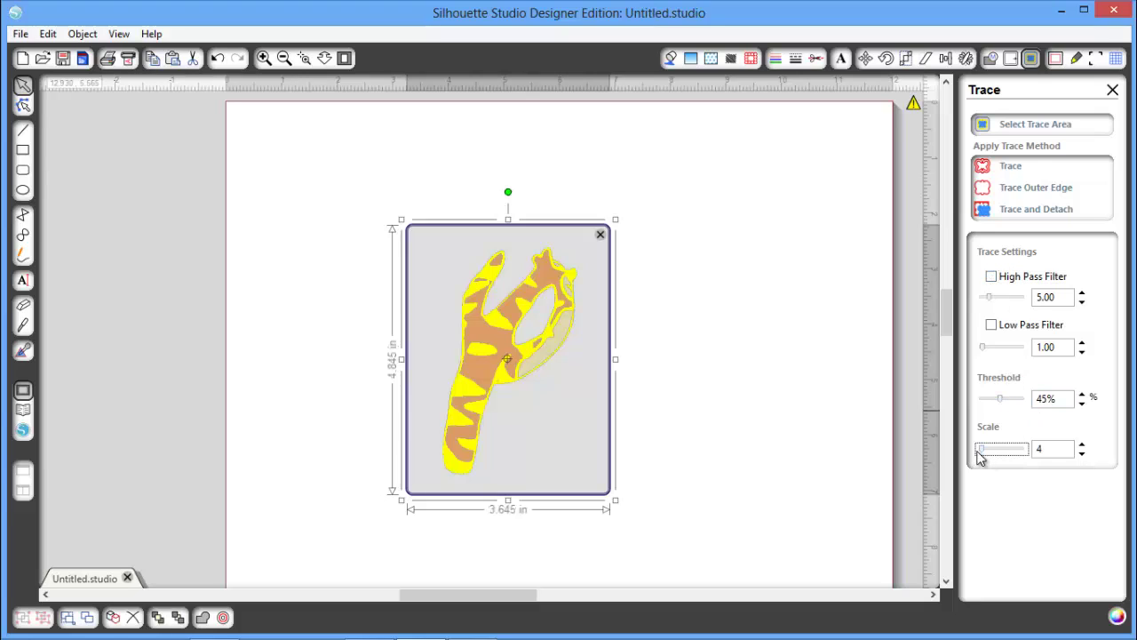
{"action": "left_click", "coordinate": [1083, 396]}
{"action": "left_click", "coordinate": [1083, 396]}
{"action": "left_click_drag", "start_coordinate": [1005, 400], "coordinate": [1008, 401]}
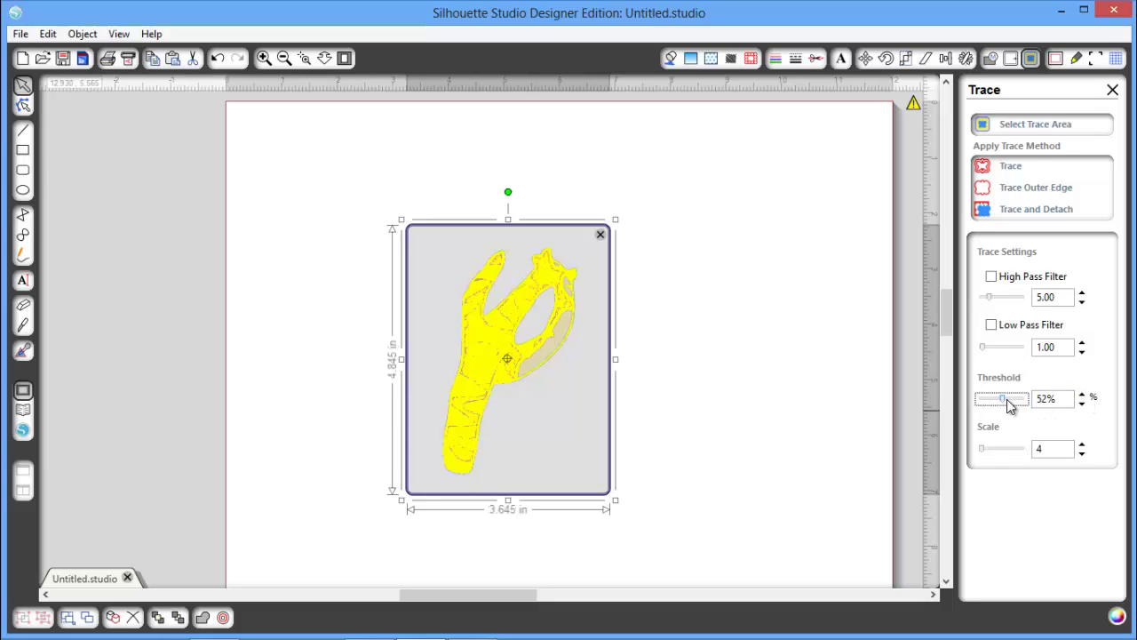
{"action": "key", "text": "Right"}
{"action": "key", "text": "Right"}
{"action": "key", "text": "Right"}
{"action": "key", "text": "Right"}
{"action": "key", "text": "Right"}
{"action": "left_click", "coordinate": [993, 405]}
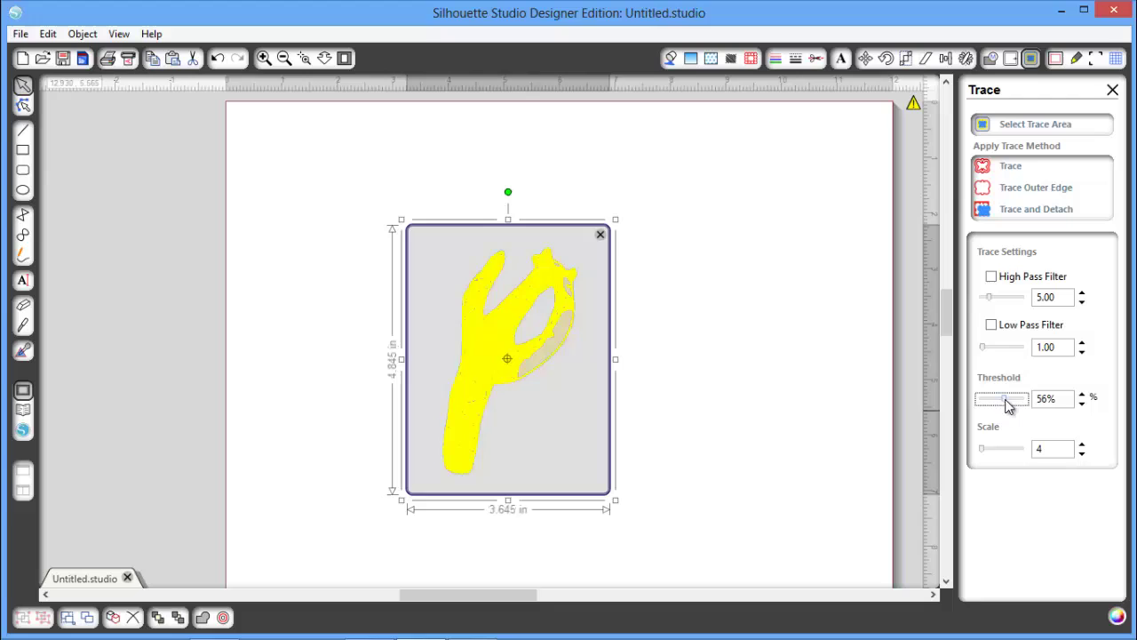
Drop the trace threshold to 44% to compare, then raise it to 96%.
{"action": "left_click_drag", "start_coordinate": [1006, 404], "coordinate": [999, 406]}
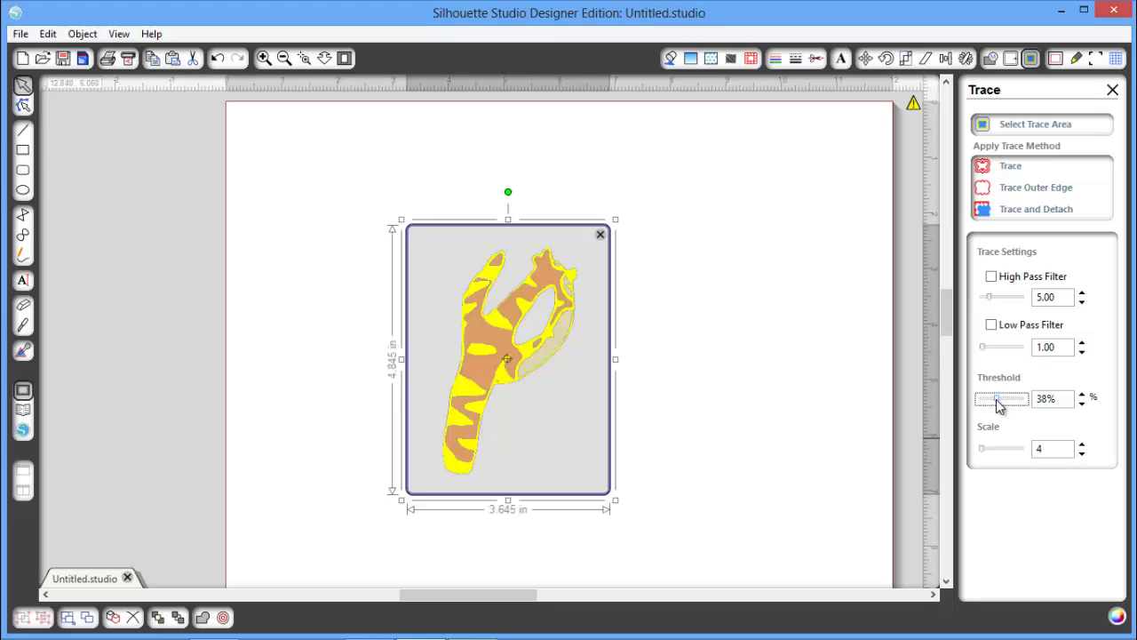
{"action": "left_click_drag", "start_coordinate": [1004, 405], "coordinate": [1023, 403]}
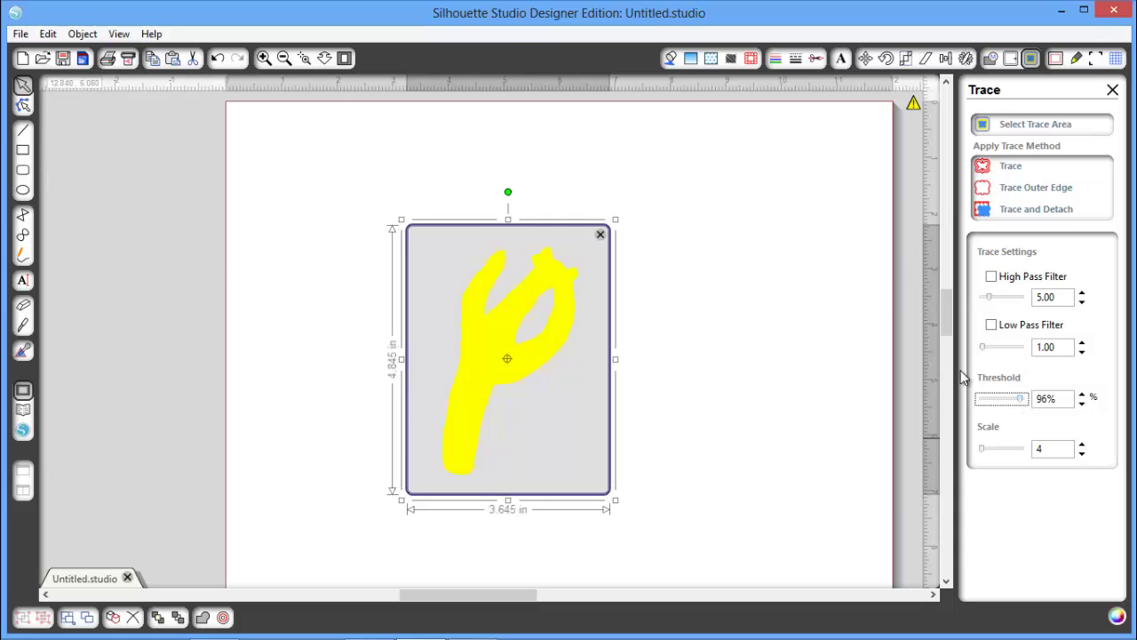
Zoom in to inspect the trace edges and lower the threshold to 92%.
{"action": "left_click", "coordinate": [263, 57]}
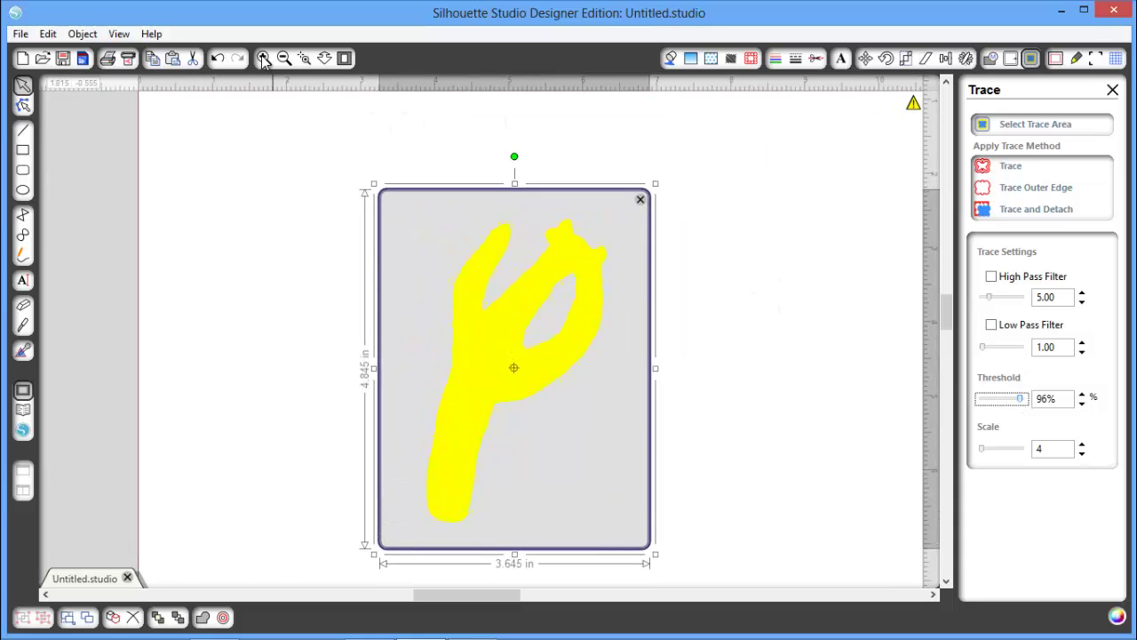
{"action": "left_click", "coordinate": [263, 58]}
{"action": "left_click", "coordinate": [263, 57]}
{"action": "left_click", "coordinate": [263, 58]}
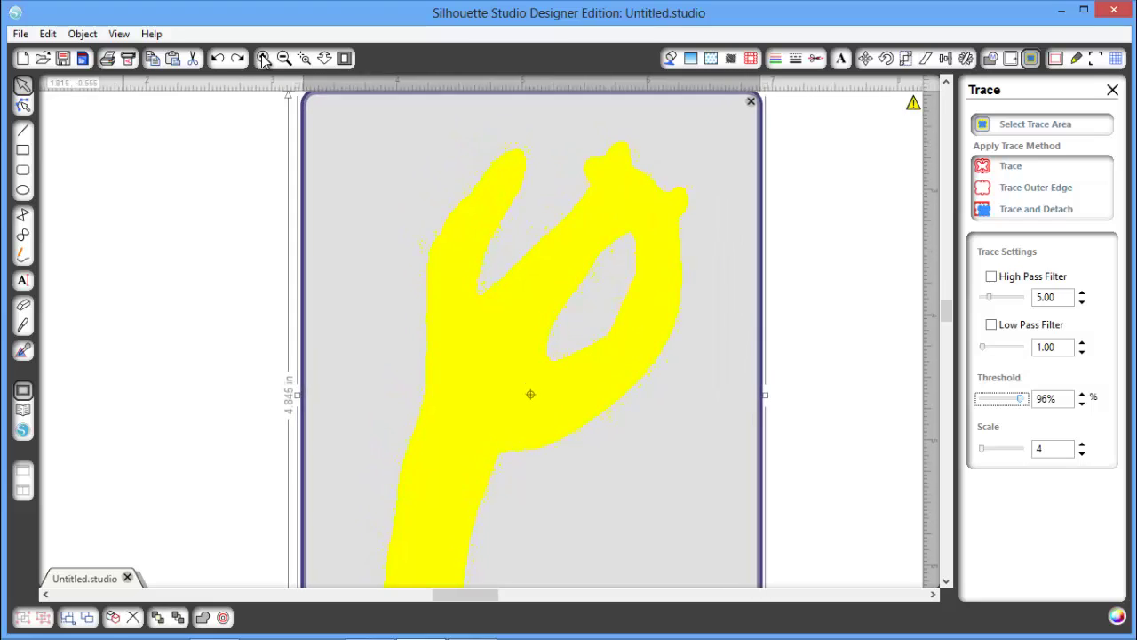
{"action": "left_click", "coordinate": [263, 58]}
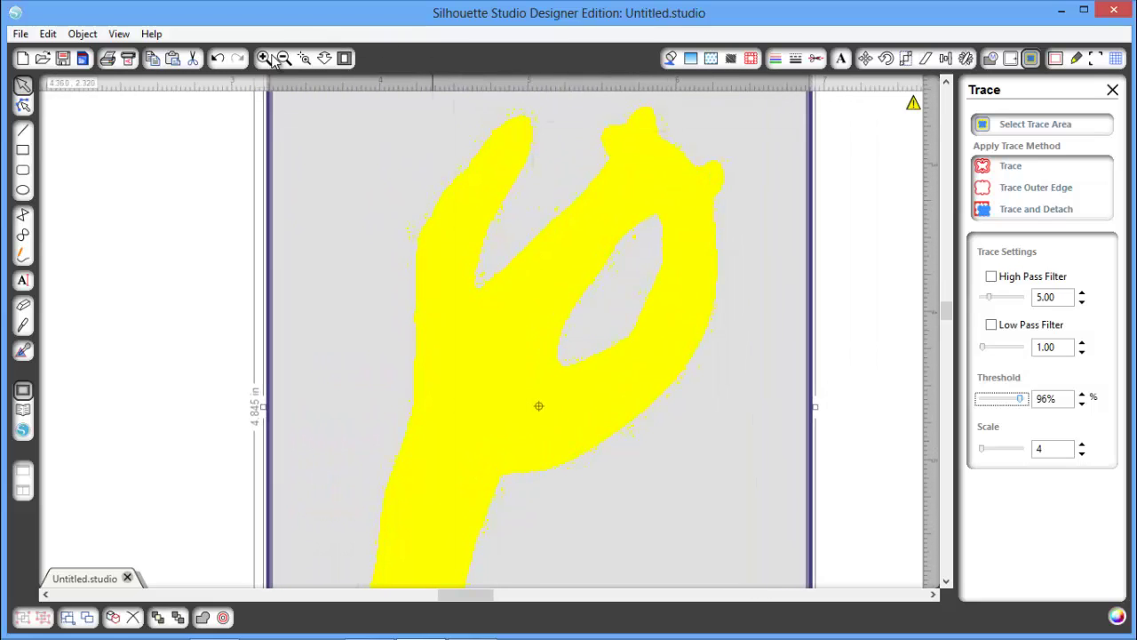
{"action": "left_click", "coordinate": [263, 58]}
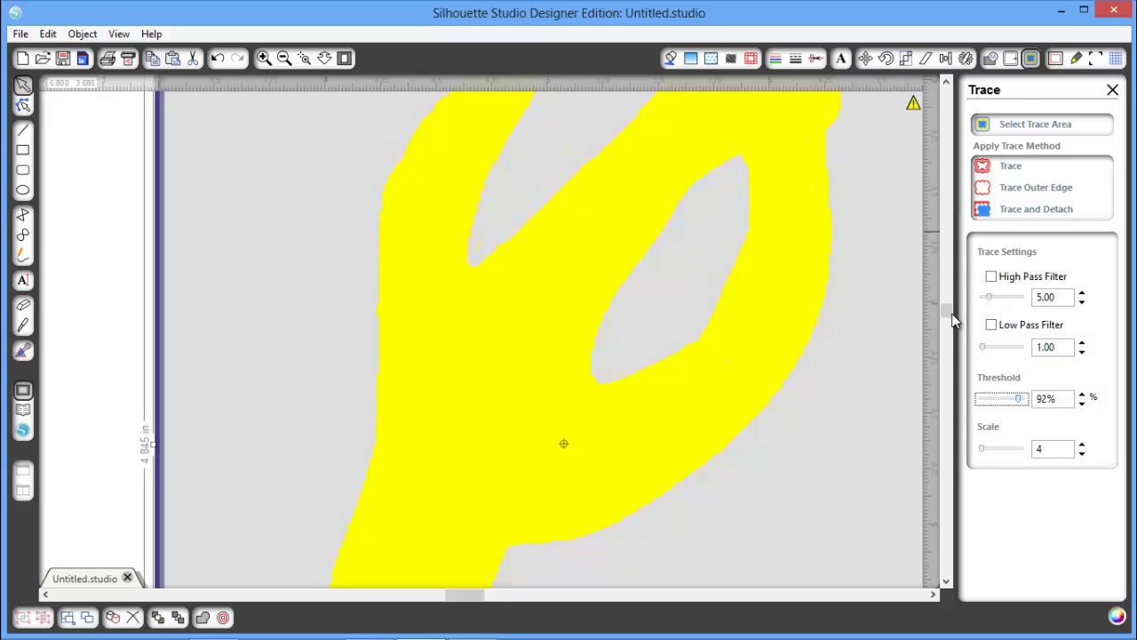
{"action": "left_click_drag", "start_coordinate": [951, 317], "coordinate": [950, 305]}
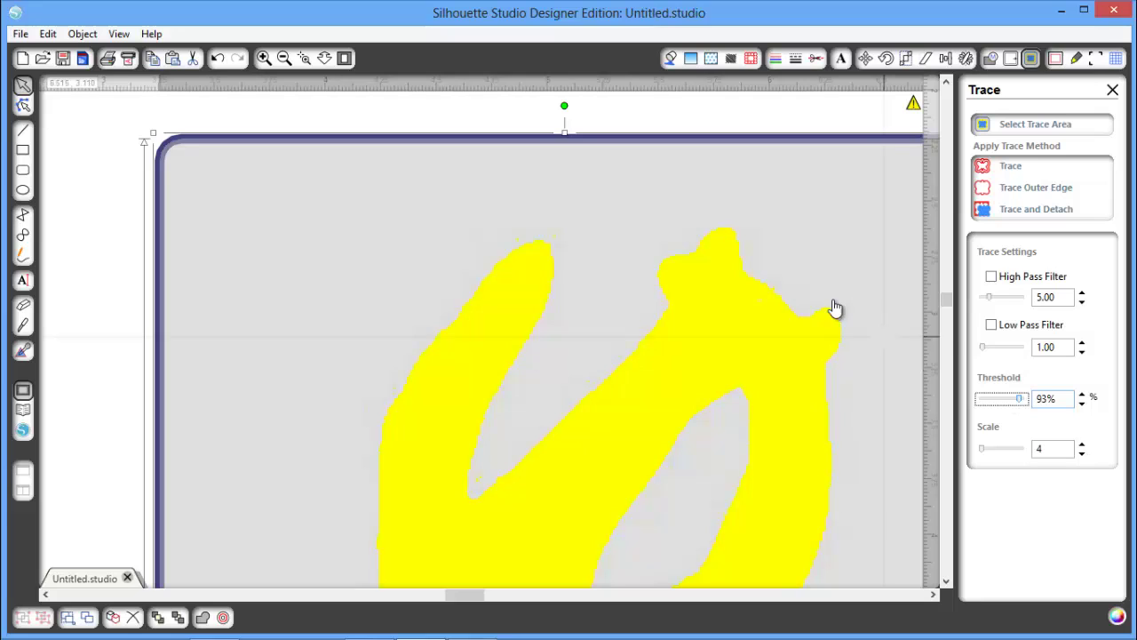
{"action": "left_click", "coordinate": [1082, 404]}
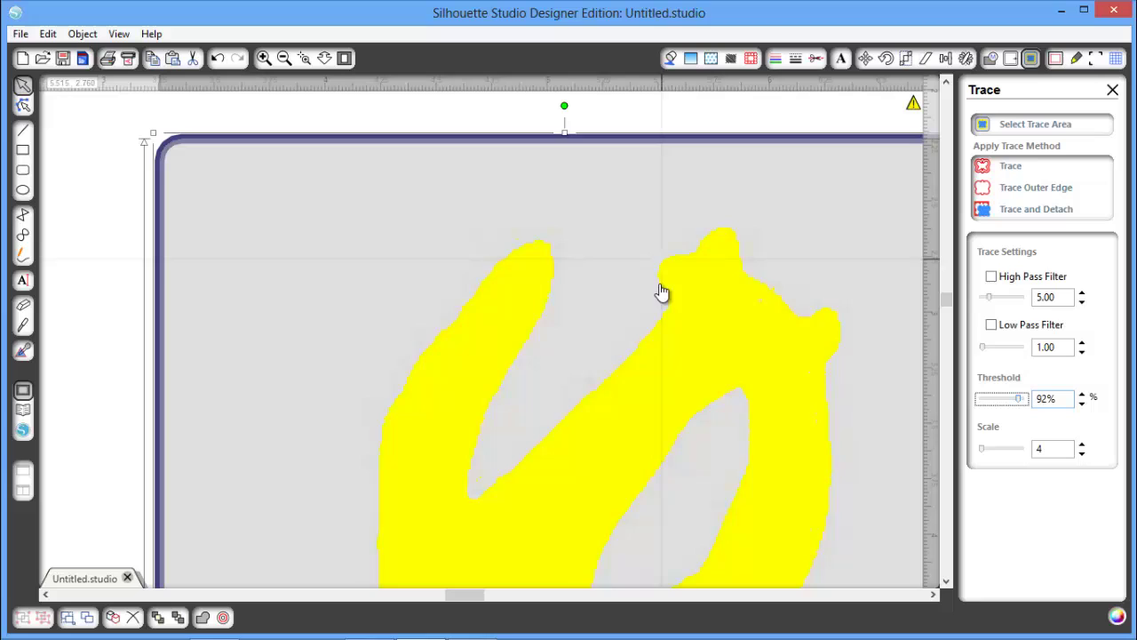
Apply the trace at 92% threshold, select the tiger image and zoom out to view it whole.
{"action": "left_click", "coordinate": [985, 169]}
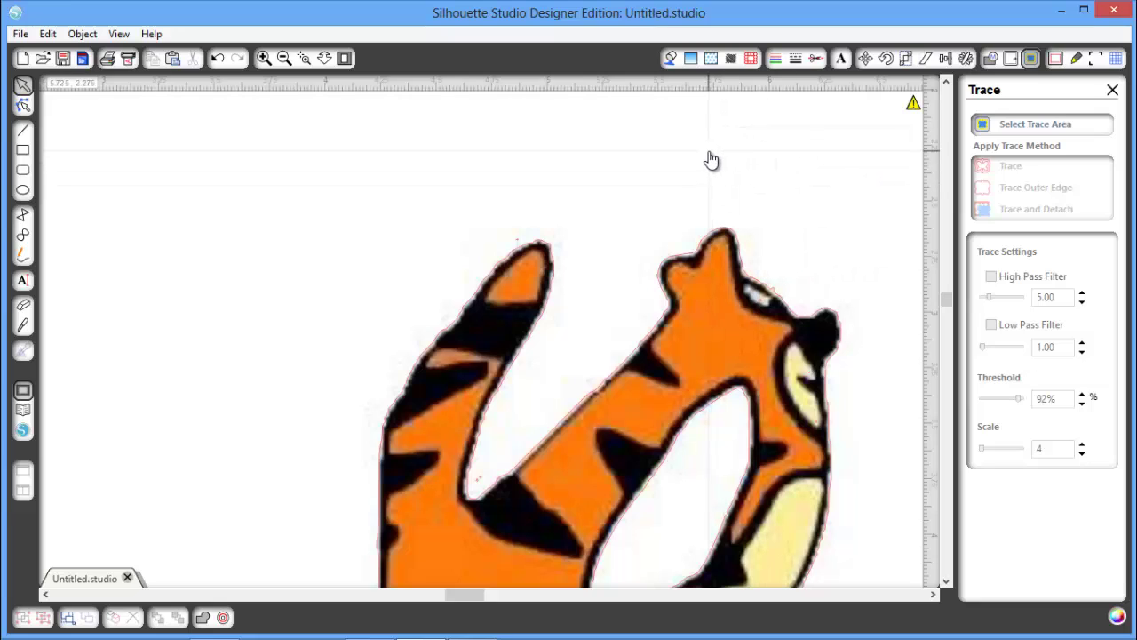
{"action": "left_click", "coordinate": [726, 235]}
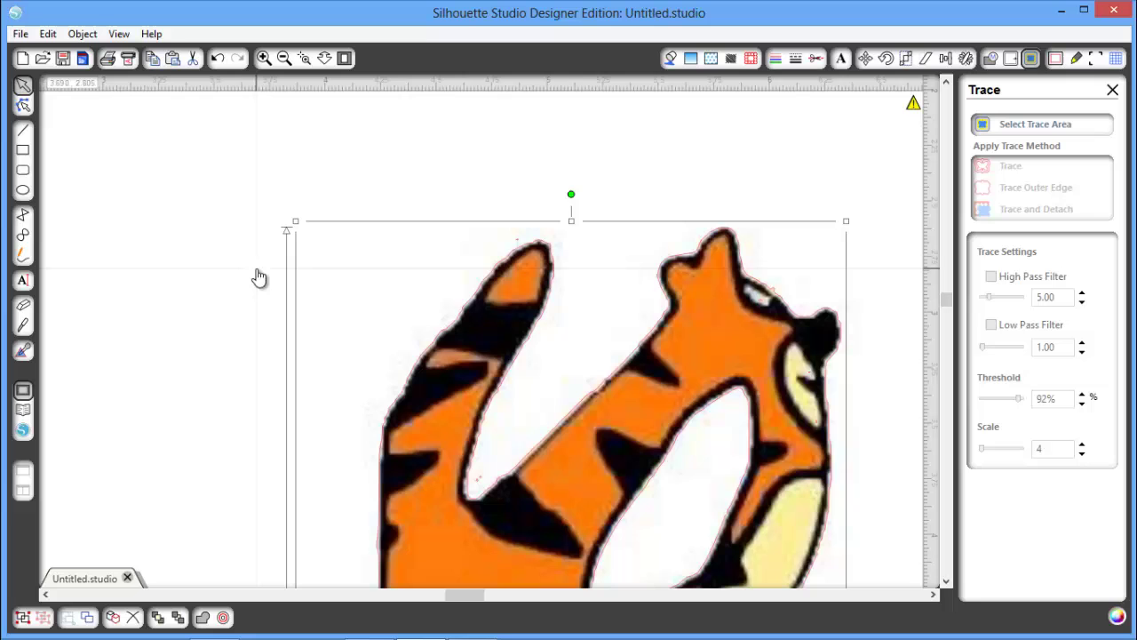
{"action": "left_click", "coordinate": [285, 62]}
{"action": "left_click", "coordinate": [285, 62]}
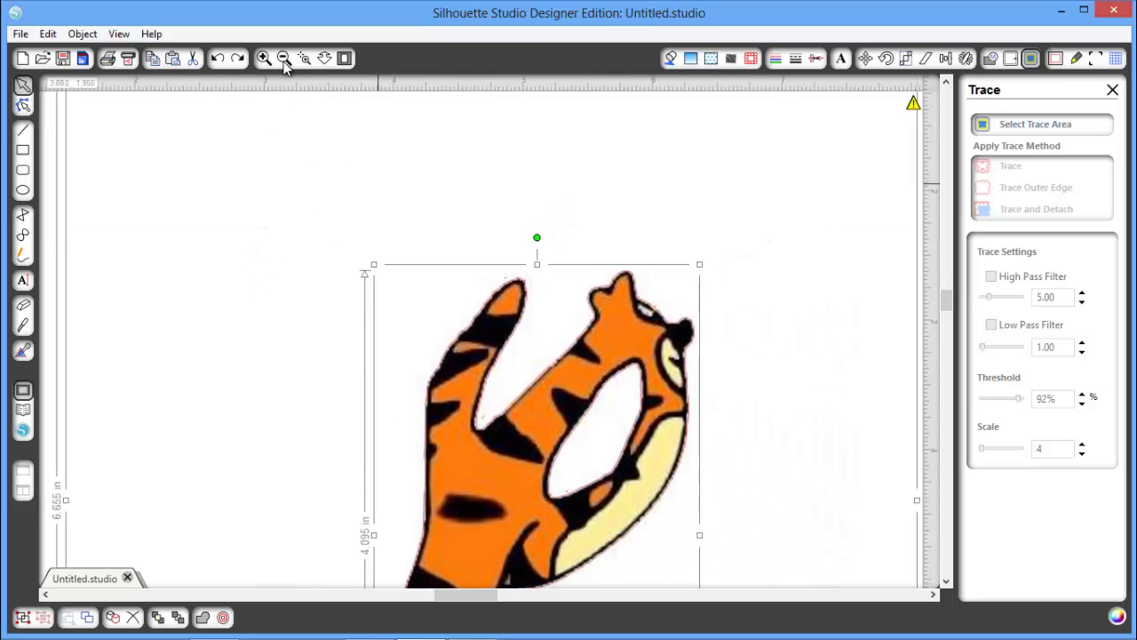
{"action": "left_click", "coordinate": [285, 62]}
{"action": "left_click", "coordinate": [285, 62]}
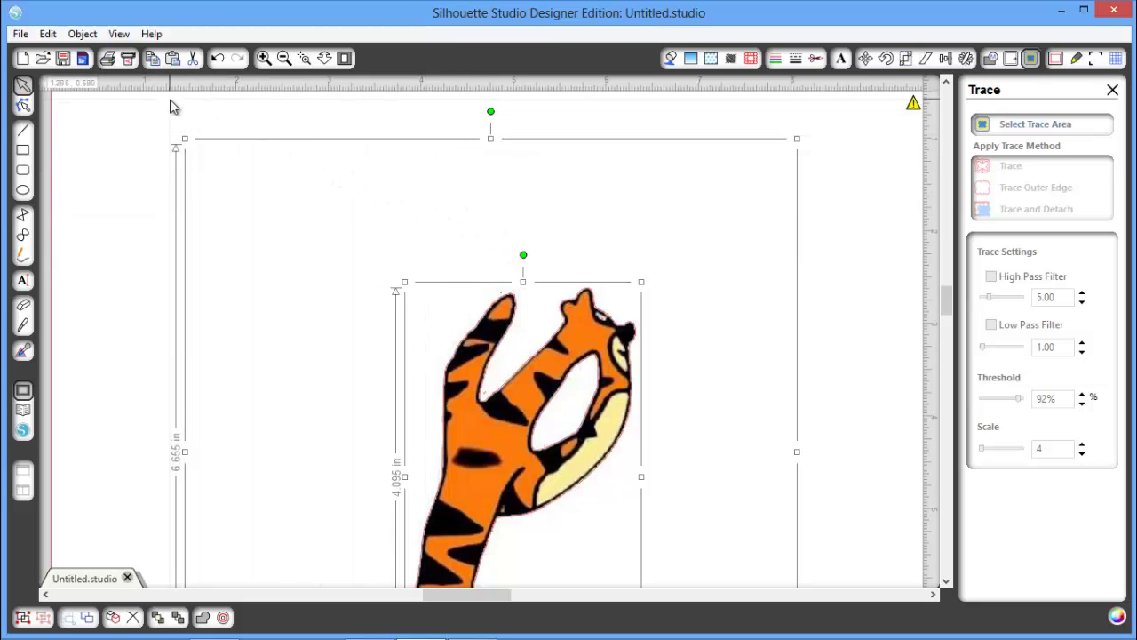
Crop the tiger image with Object > Modify > Crop, then move the 2.430 × 4.095 in letter up.
{"action": "left_click", "coordinate": [81, 35]}
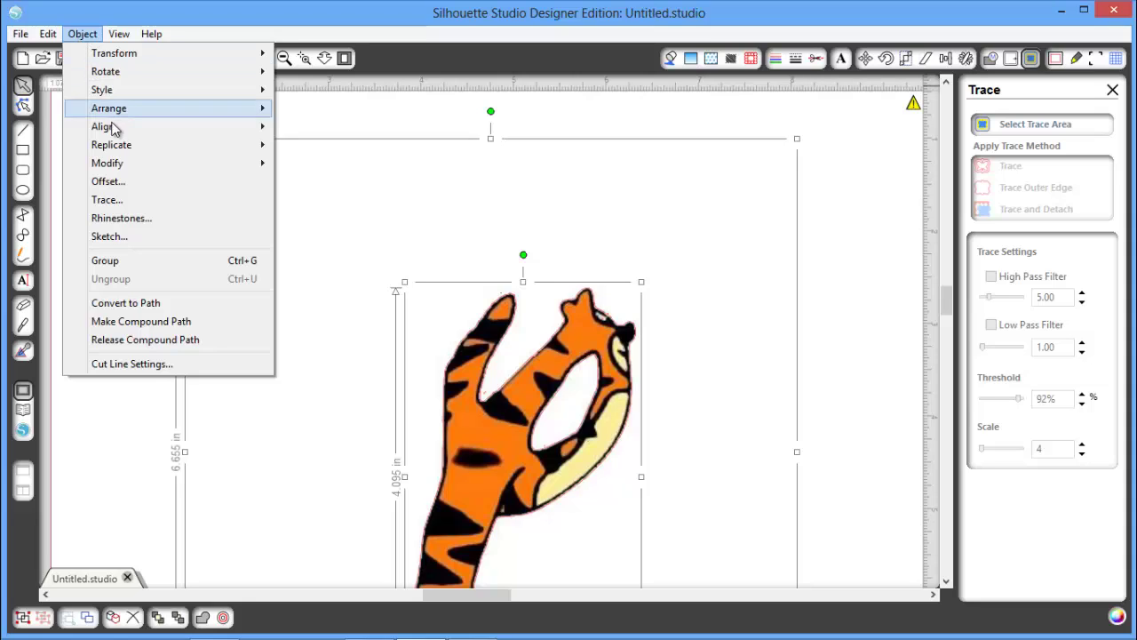
{"action": "mouse_move", "coordinate": [123, 167]}
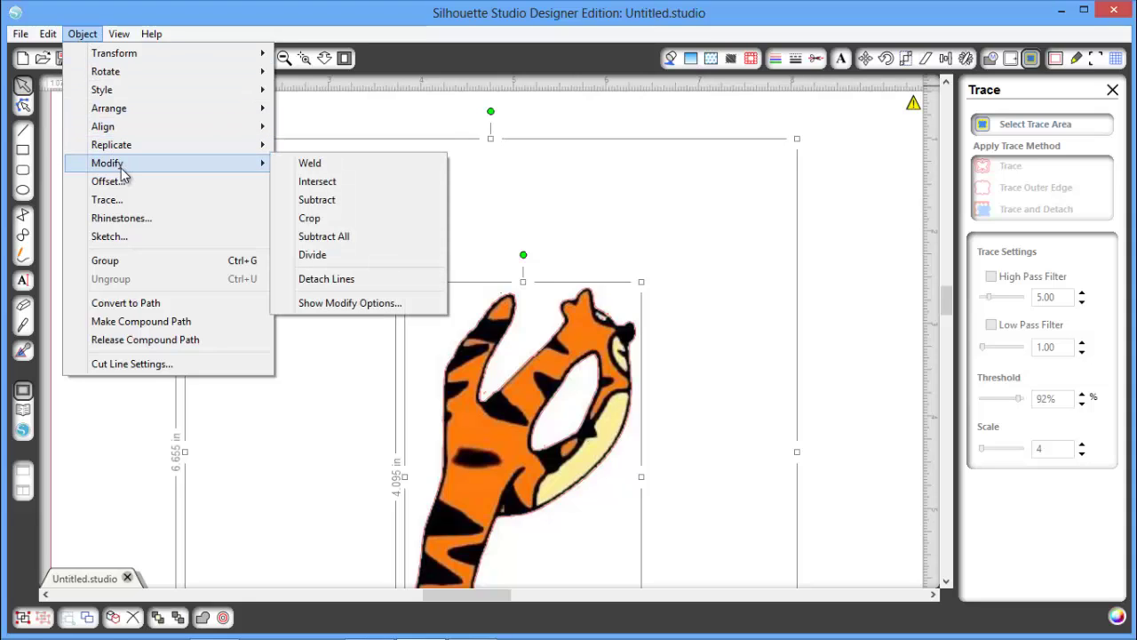
{"action": "left_click", "coordinate": [311, 219]}
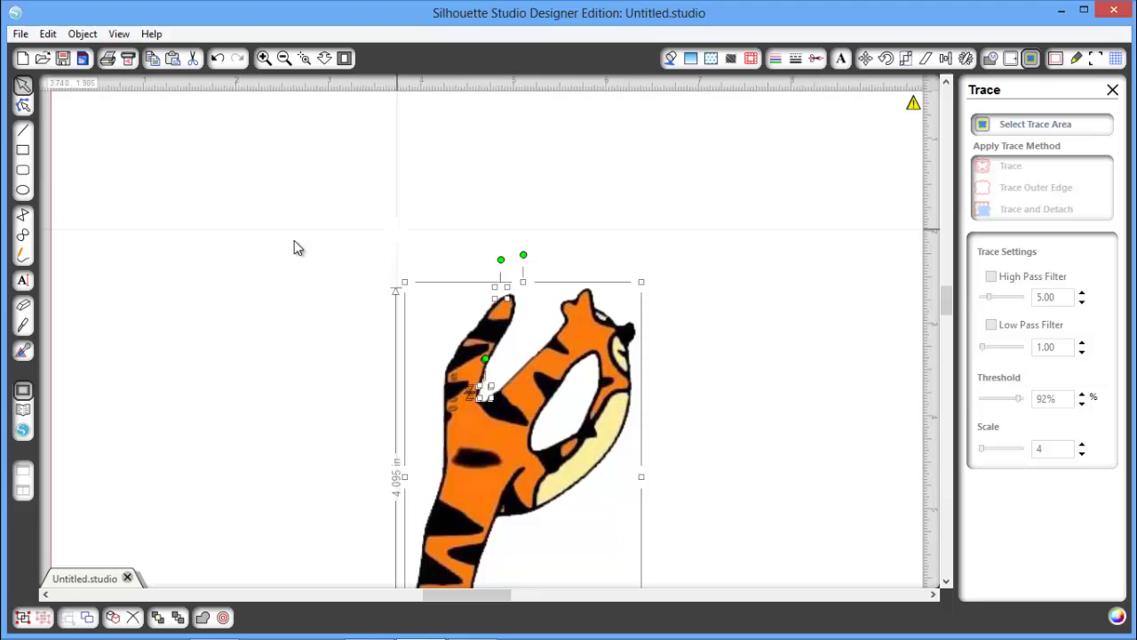
{"action": "left_click", "coordinate": [297, 246]}
{"action": "left_click_drag", "start_coordinate": [498, 444], "coordinate": [472, 347]}
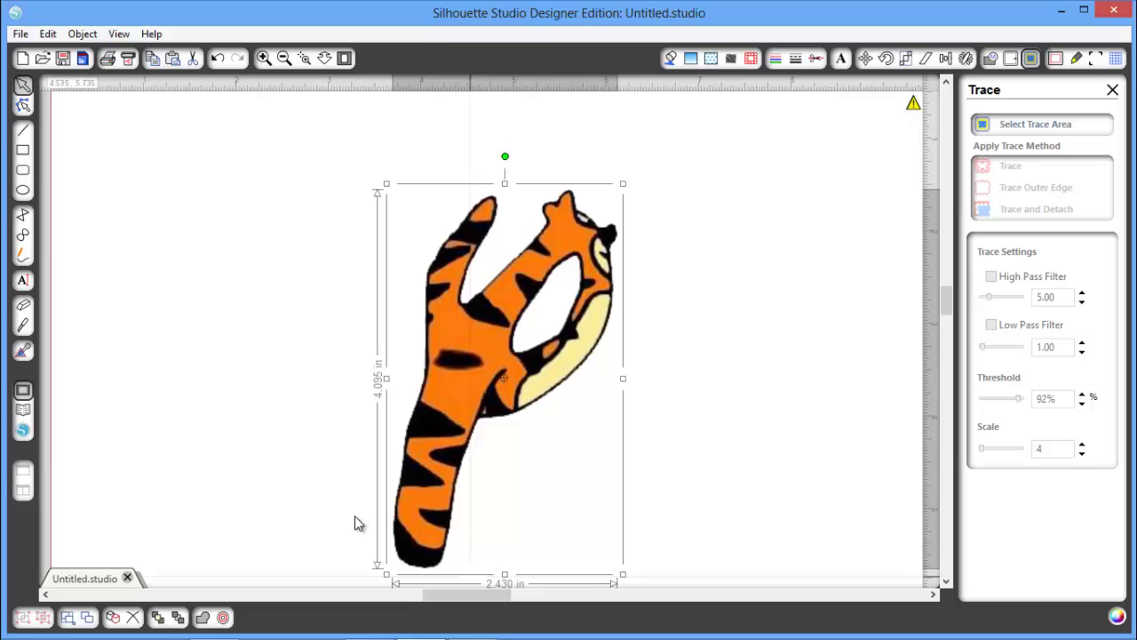
Open Cut Style, select the tiger letter to confirm it uses Cut, and move it toward the upper left.
{"action": "left_click", "coordinate": [816, 58]}
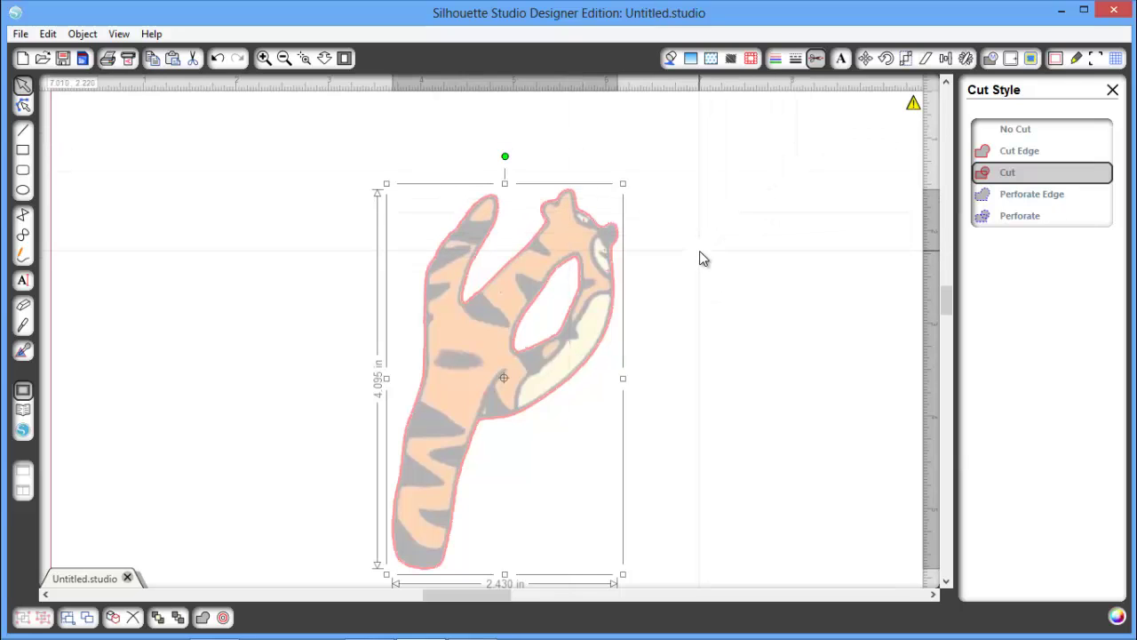
{"action": "left_click", "coordinate": [189, 271]}
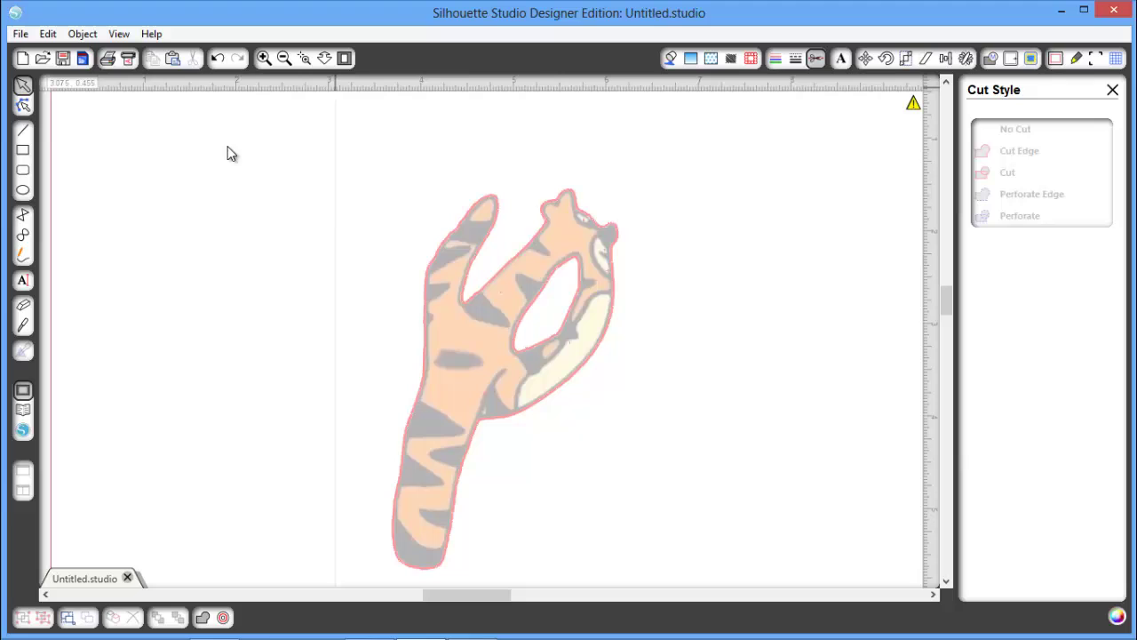
{"action": "left_click", "coordinate": [486, 356]}
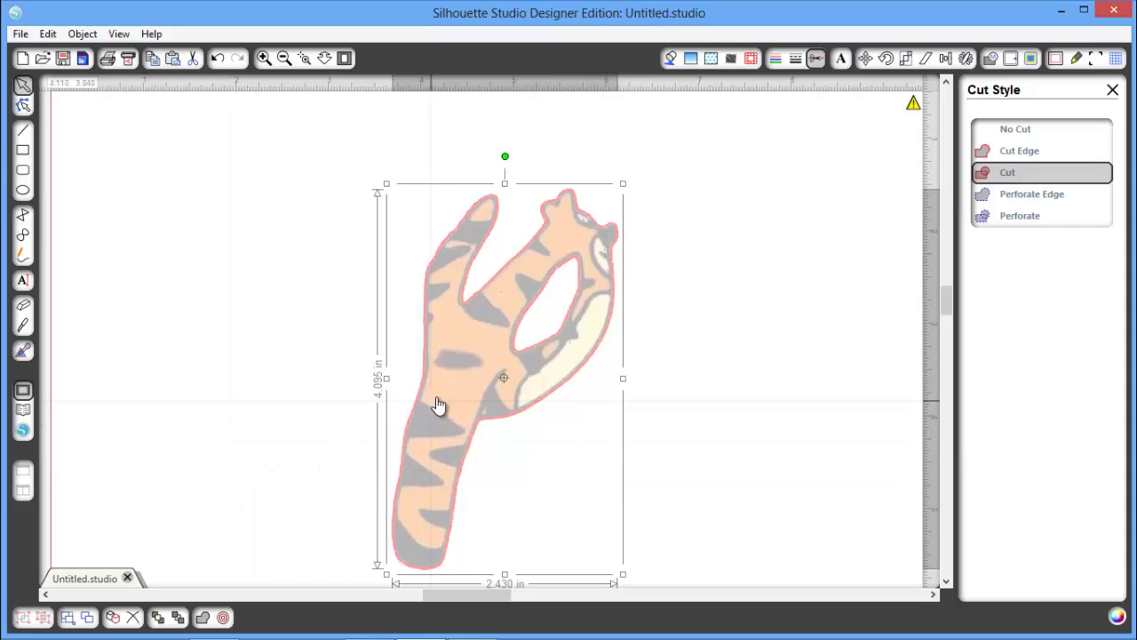
{"action": "left_click_drag", "start_coordinate": [462, 376], "coordinate": [214, 324]}
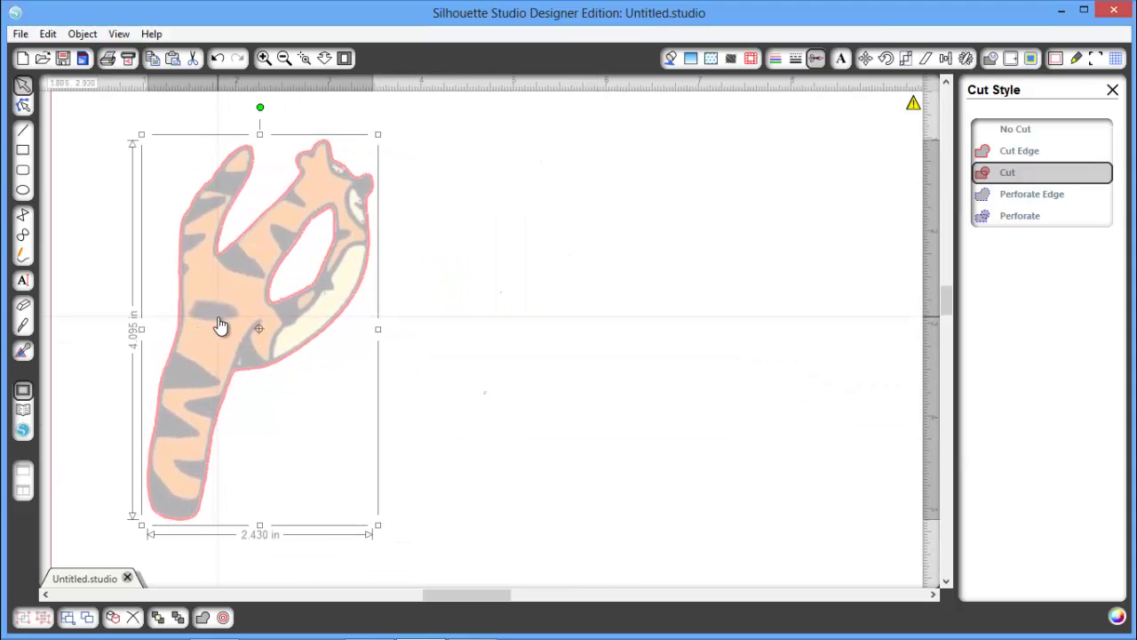
{"action": "key", "text": "ctrl+d"}
{"action": "key", "text": "ctrl+d"}
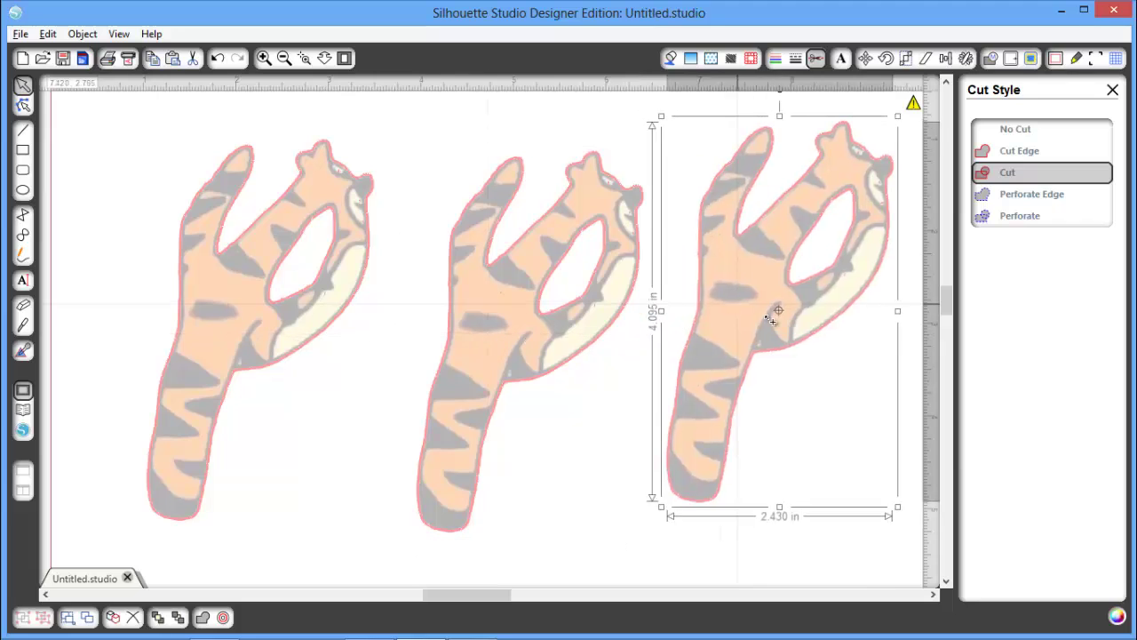
{"action": "left_click_drag", "start_coordinate": [732, 300], "coordinate": [741, 362]}
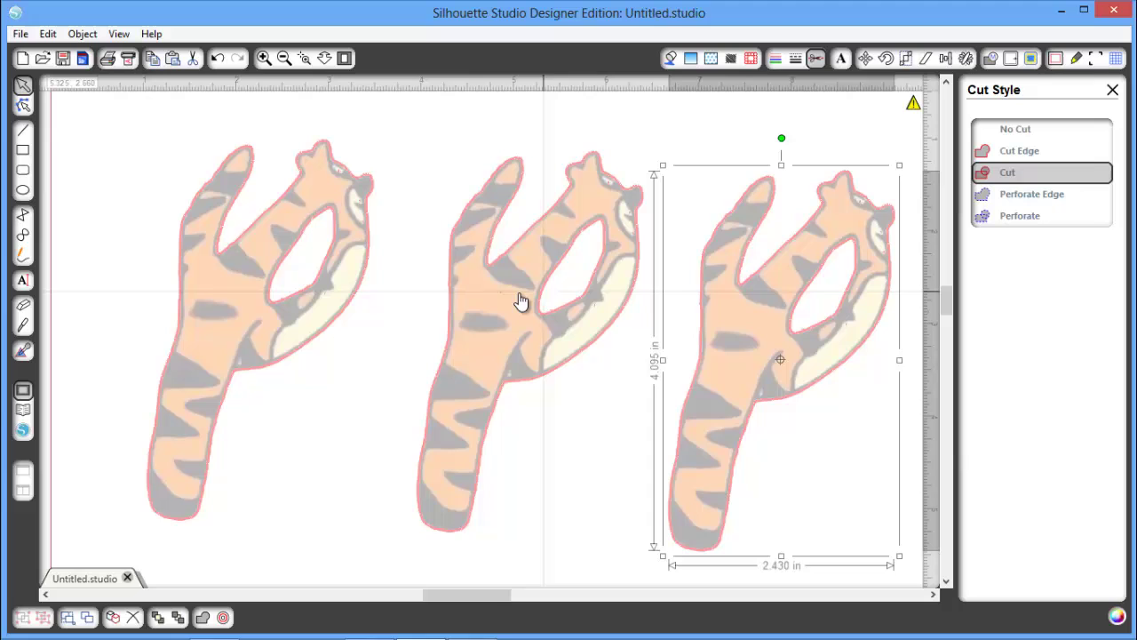
{"action": "left_click_drag", "start_coordinate": [521, 299], "coordinate": [454, 297]}
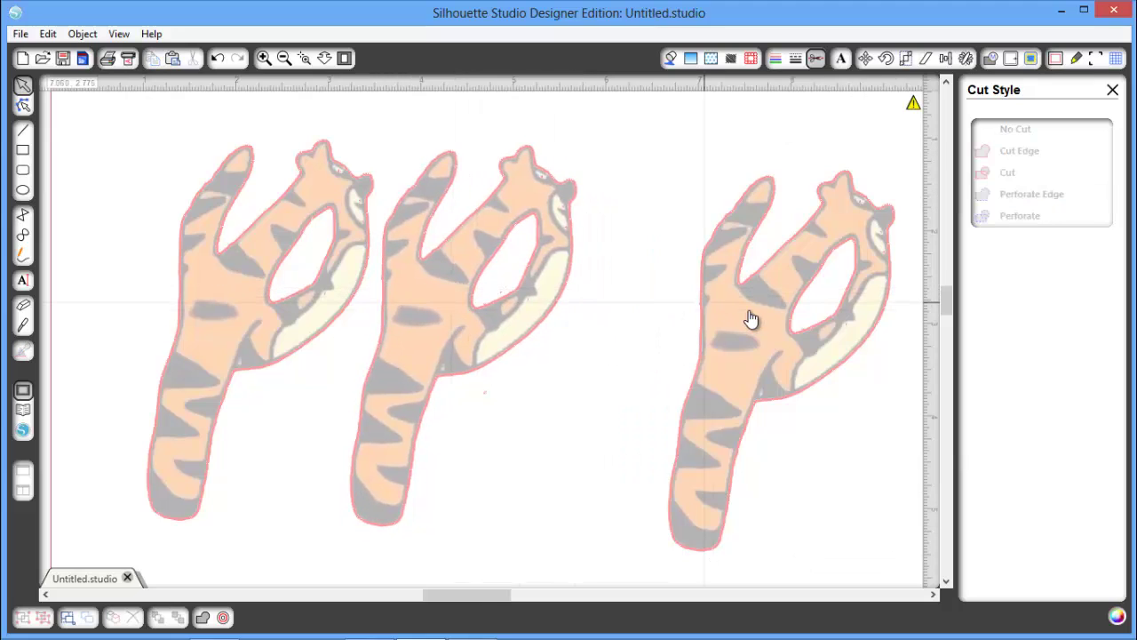
{"action": "left_click_drag", "start_coordinate": [749, 320], "coordinate": [628, 300]}
{"action": "left_click", "coordinate": [507, 299]}
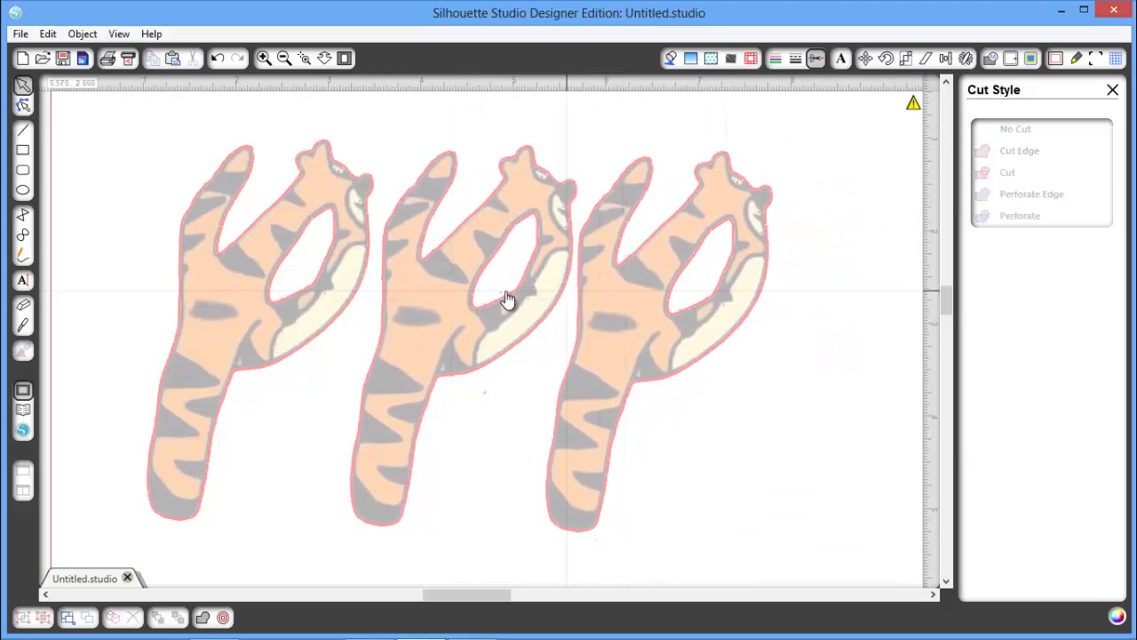
{"action": "mouse_move", "coordinate": [516, 312]}
{"action": "left_mouse_down"}
{"action": "mouse_move", "coordinate": [488, 310]}
{"action": "mouse_move", "coordinate": [518, 312]}
{"action": "left_mouse_up"}
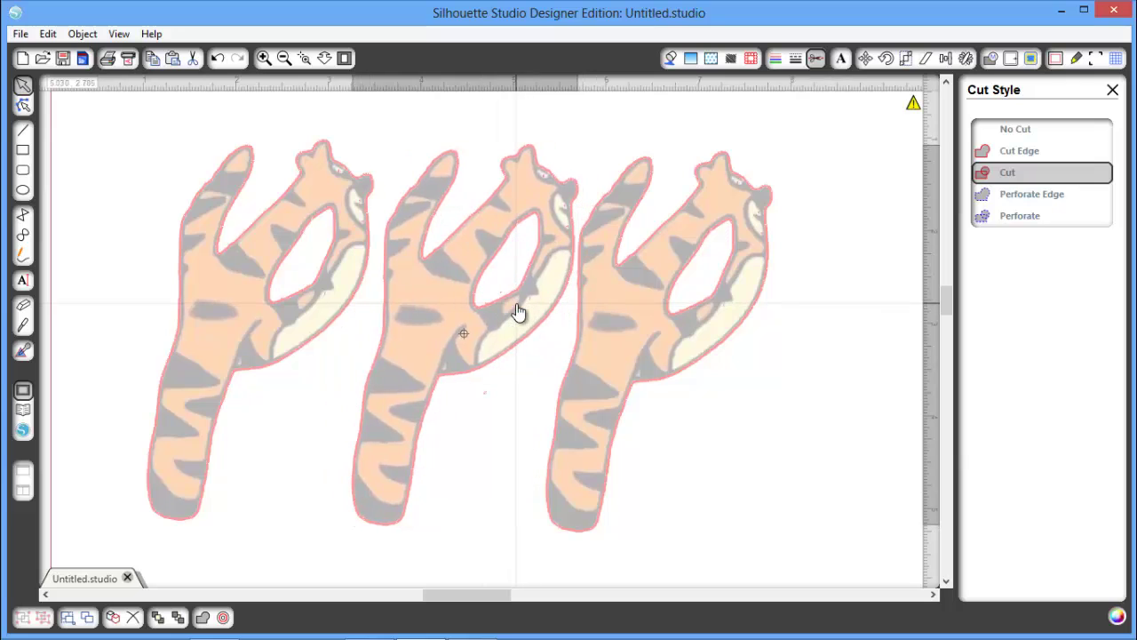
{"action": "left_click", "coordinate": [732, 394]}
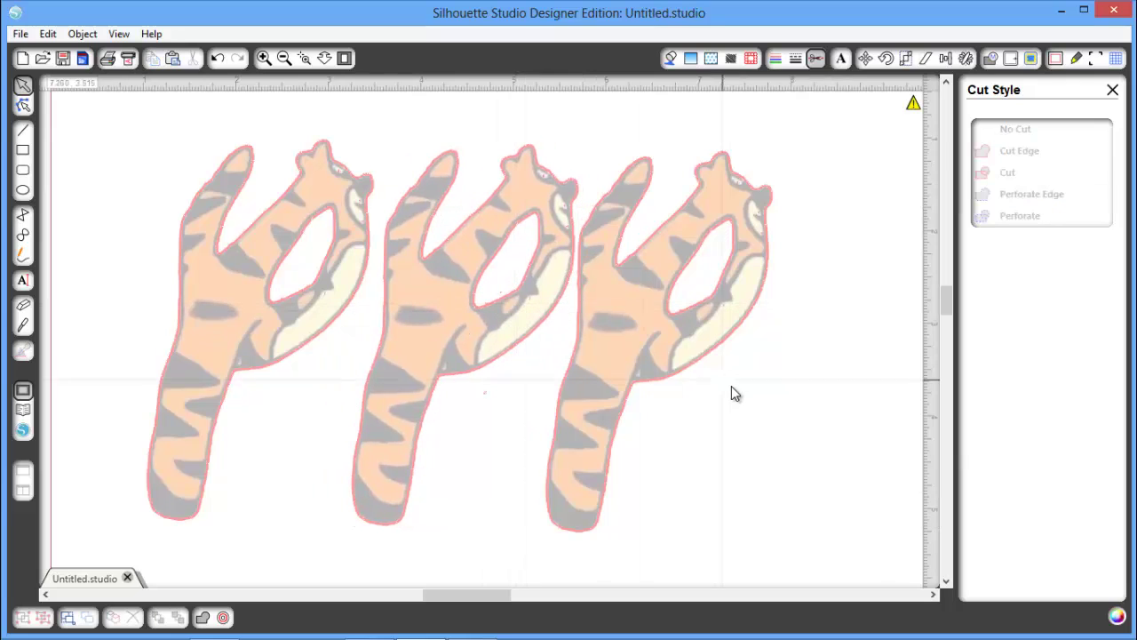
{"action": "left_click", "coordinate": [622, 317]}
{"action": "key", "text": "Delete"}
{"action": "left_click", "coordinate": [457, 325]}
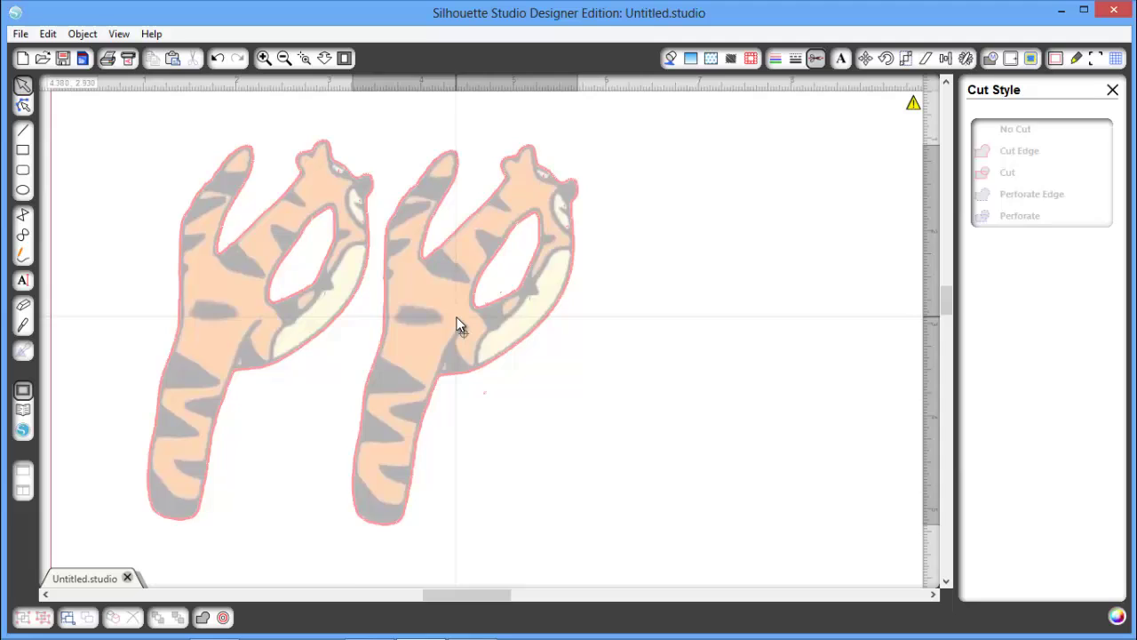
{"action": "key", "text": "Delete"}
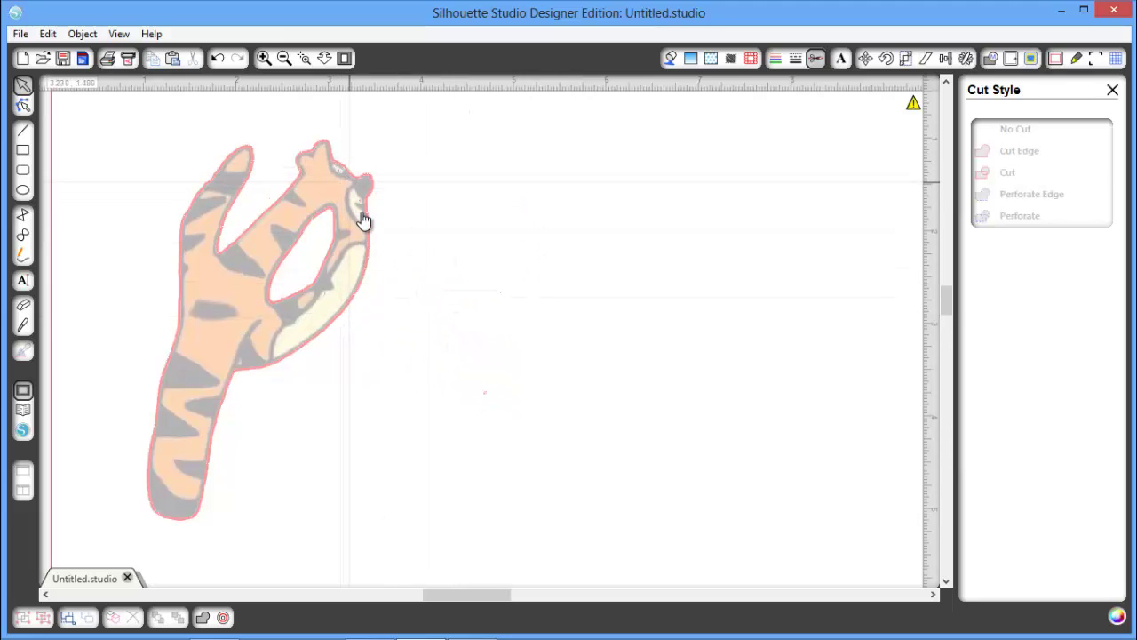
Zoom in, select the tiger letter showing Cut, and close the Cut Style window.
{"action": "left_click", "coordinate": [263, 58]}
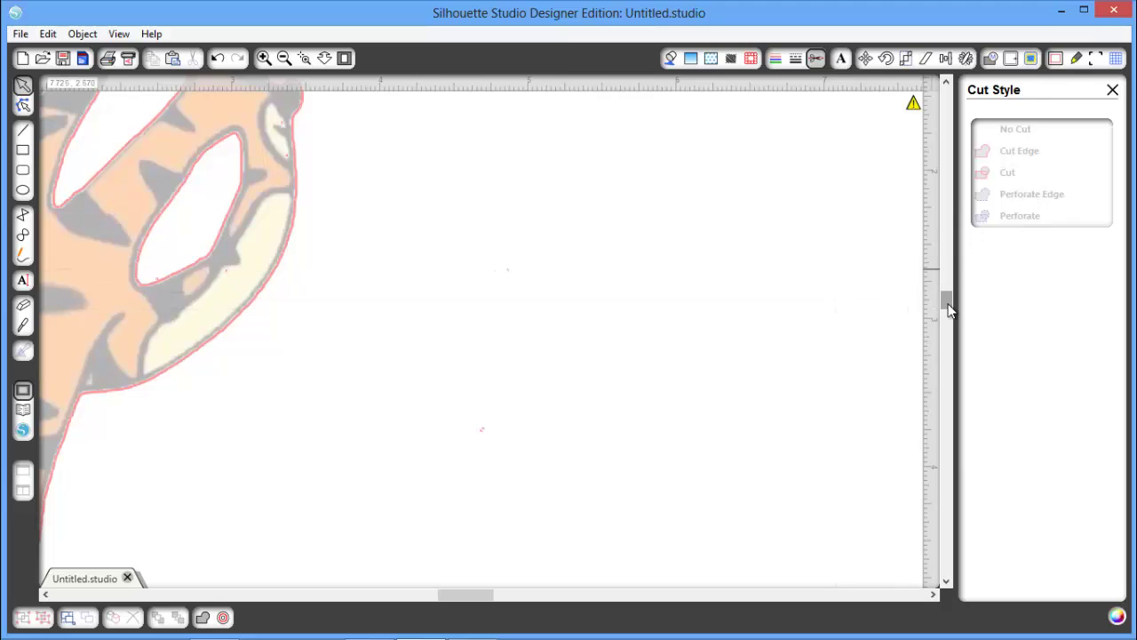
{"action": "left_click_drag", "start_coordinate": [949, 309], "coordinate": [947, 287]}
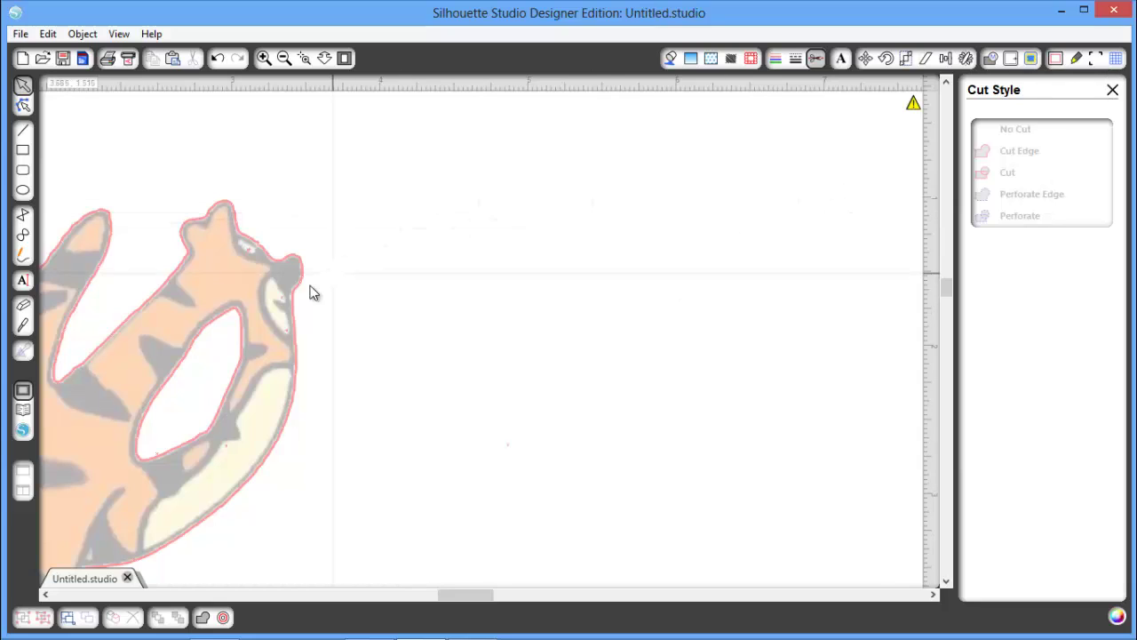
{"action": "left_click", "coordinate": [285, 311]}
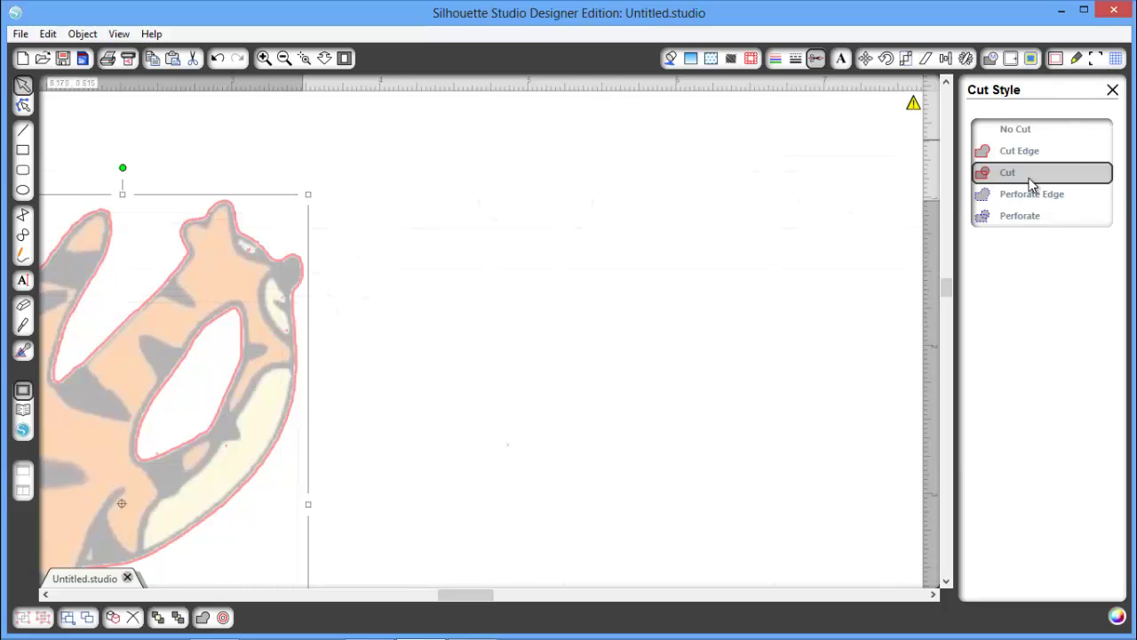
{"action": "left_click", "coordinate": [1112, 91]}
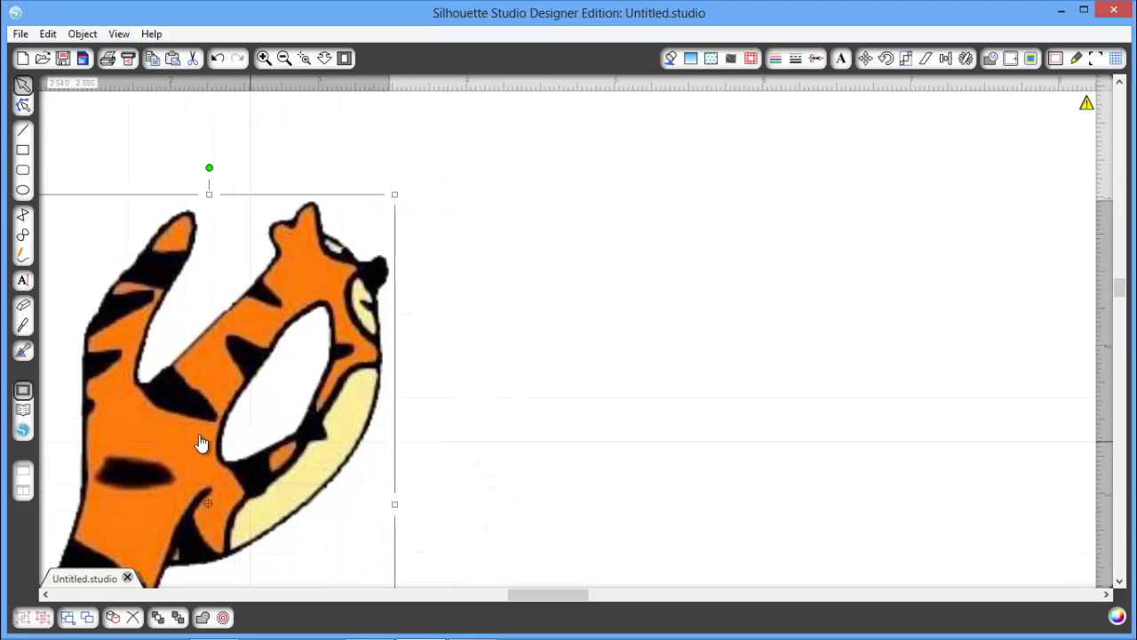
Release the tiger's compound path and select the loose pieces around its head.
{"action": "right_click", "coordinate": [203, 389]}
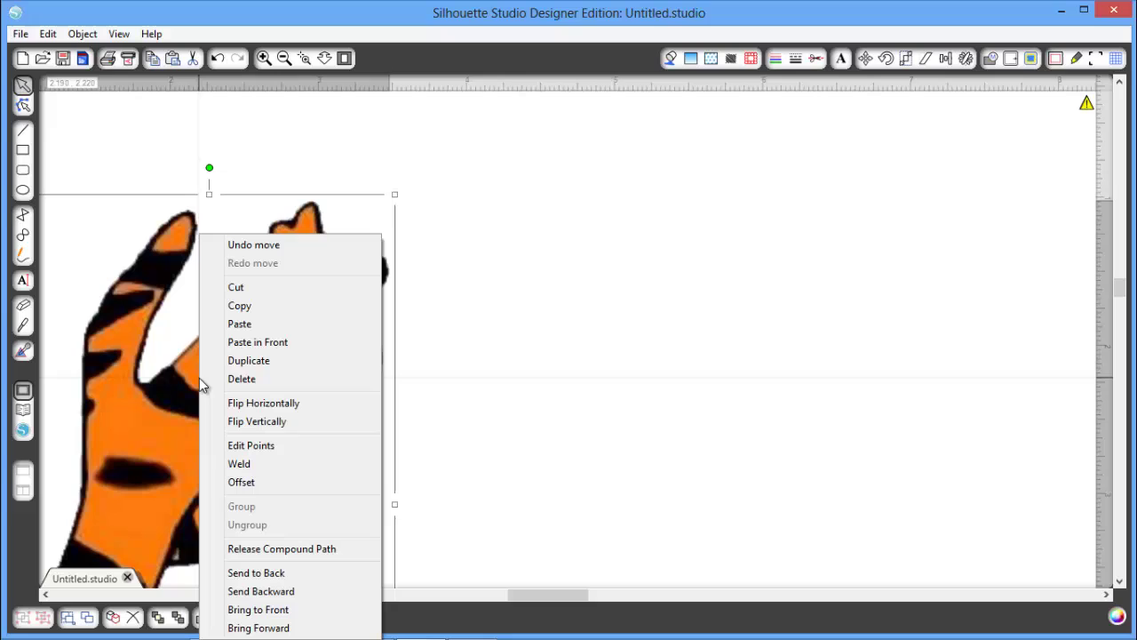
{"action": "left_click", "coordinate": [293, 551]}
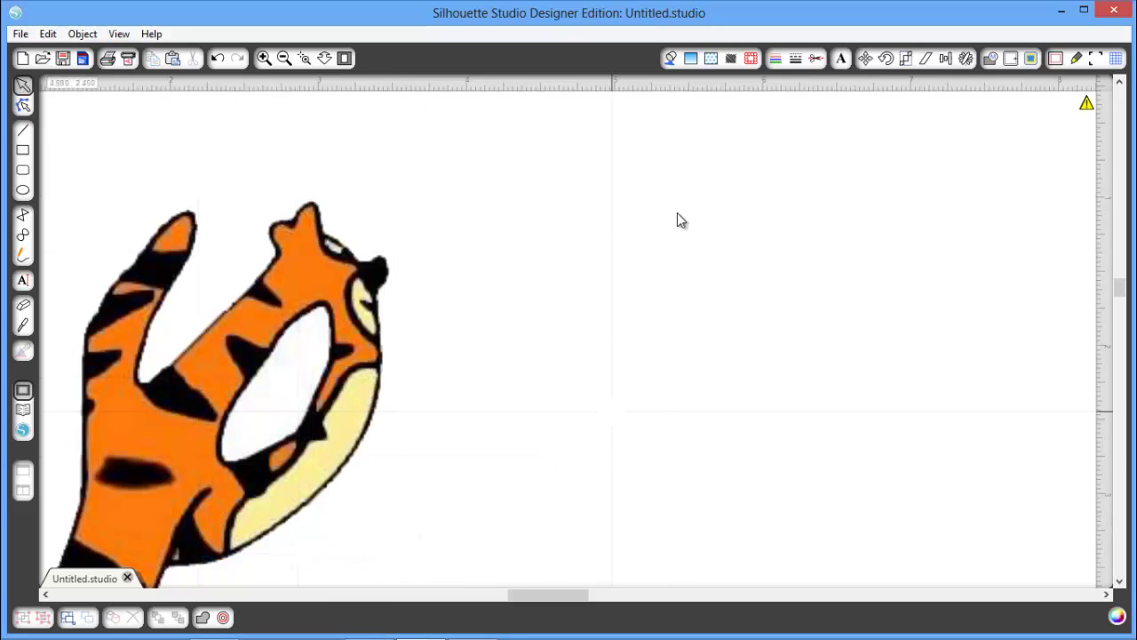
{"action": "left_click_drag", "start_coordinate": [263, 108], "coordinate": [500, 574]}
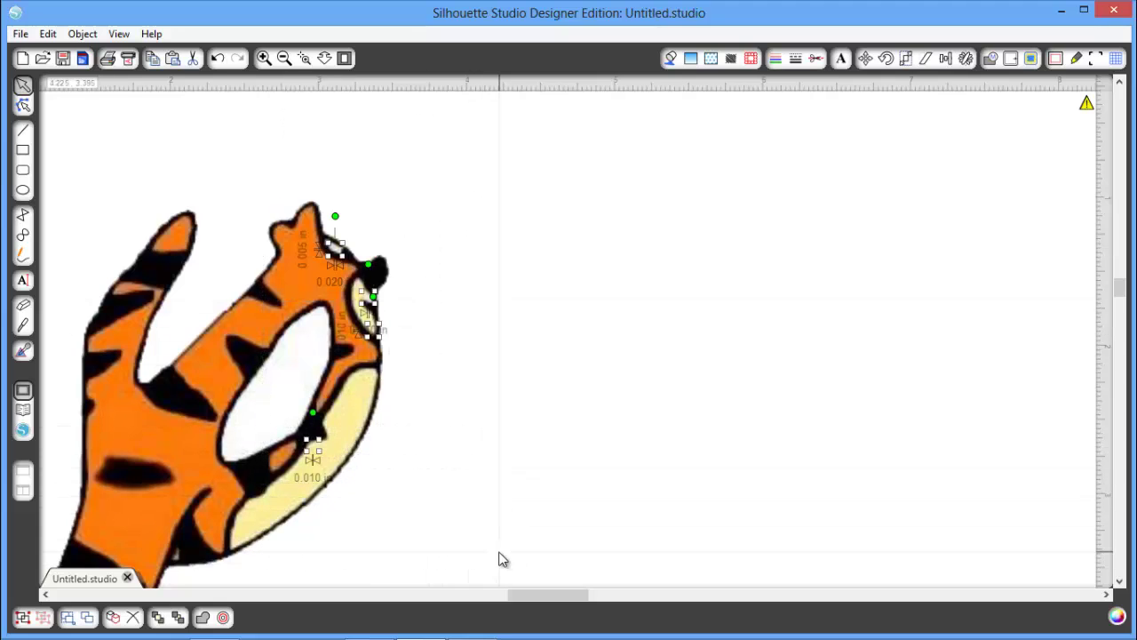
{"action": "left_click", "coordinate": [249, 111]}
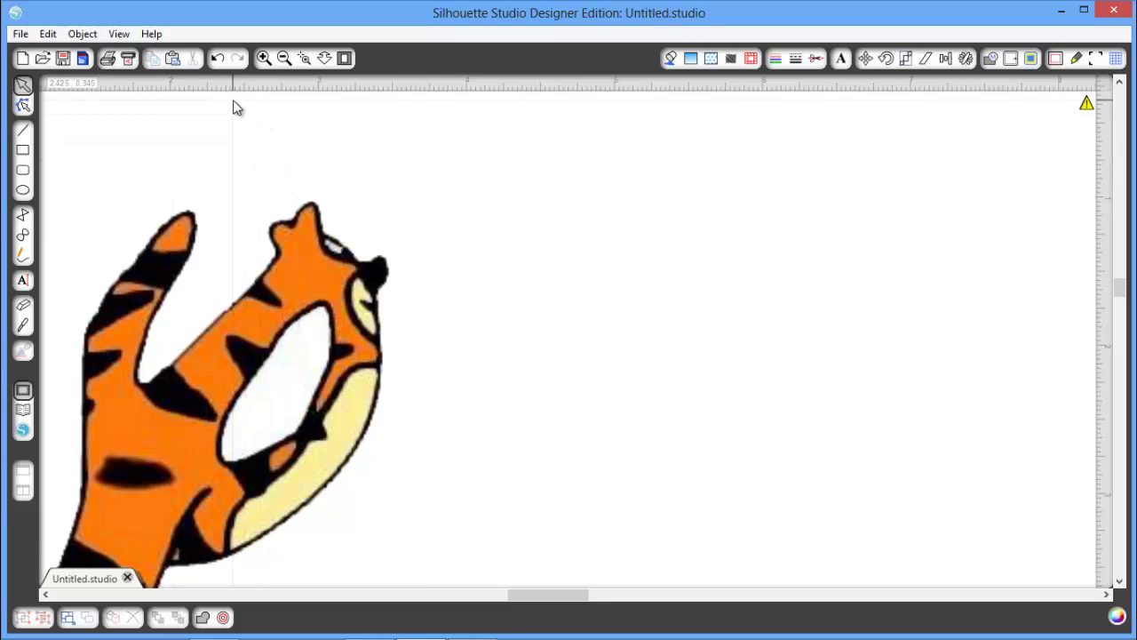
Inspect the small eye and hole fragments, then select every object on the page.
{"action": "left_click_drag", "start_coordinate": [234, 101], "coordinate": [527, 425]}
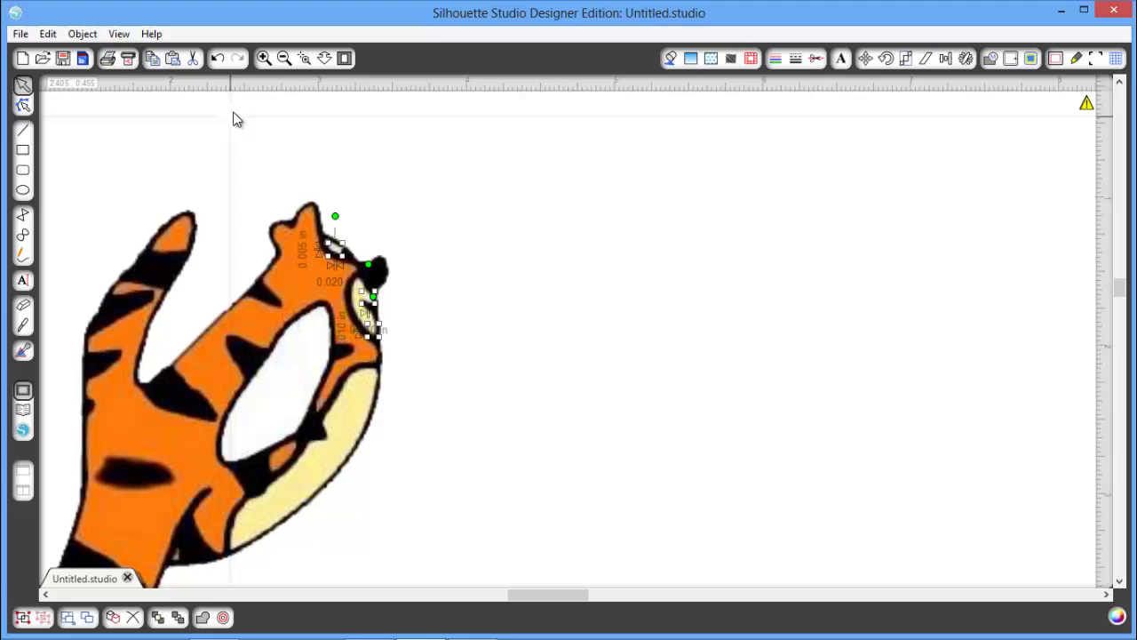
{"action": "left_click_drag", "start_coordinate": [234, 114], "coordinate": [467, 574]}
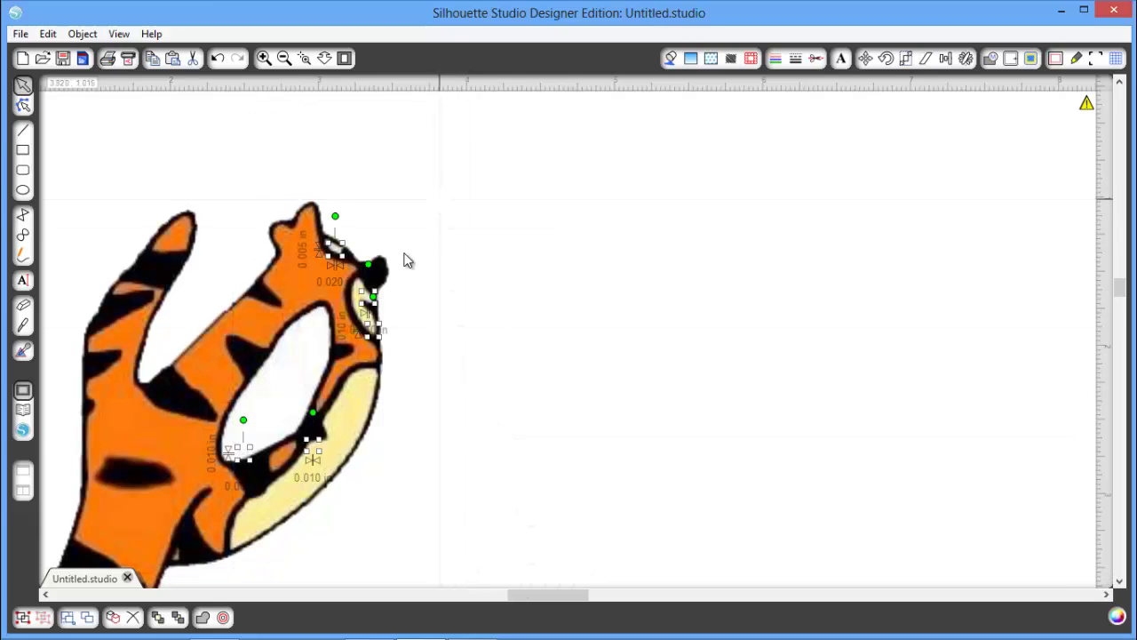
{"action": "left_click", "coordinate": [720, 362]}
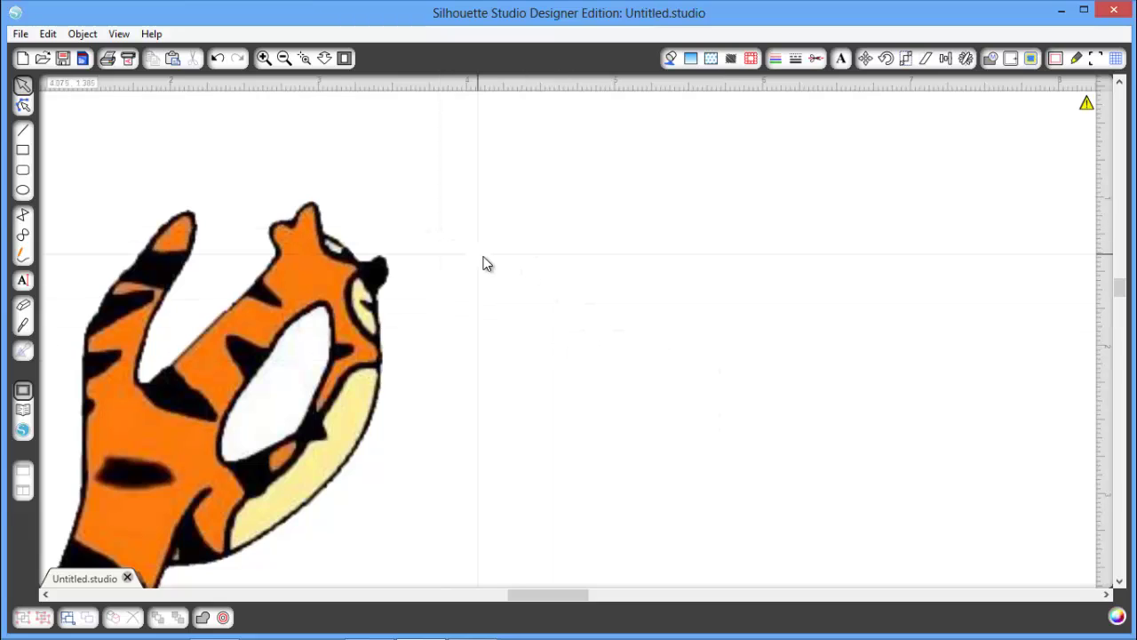
{"action": "key", "text": "ctrl+a"}
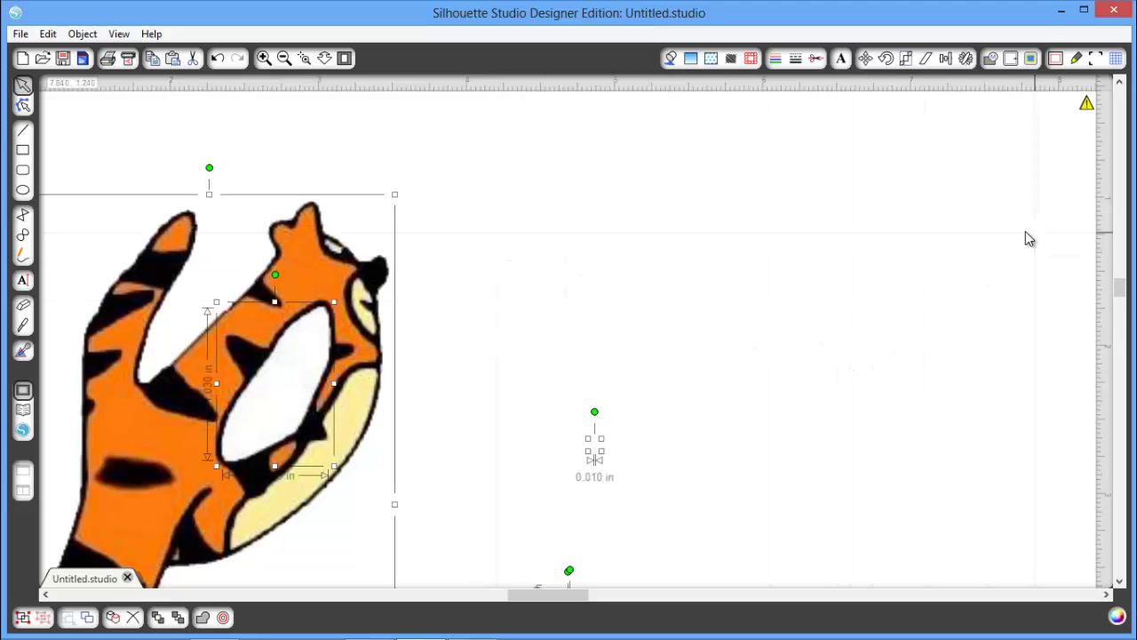
Zoom out to the whole page and delete the three stray fragments below the tiger.
{"action": "left_click", "coordinate": [283, 59]}
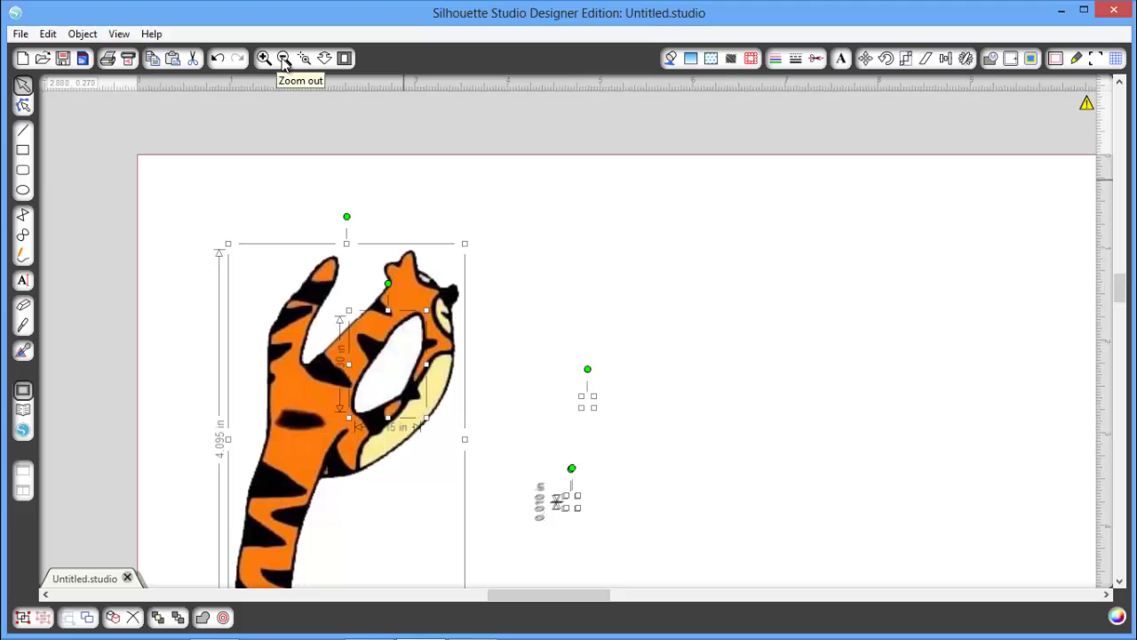
{"action": "left_click", "coordinate": [284, 59]}
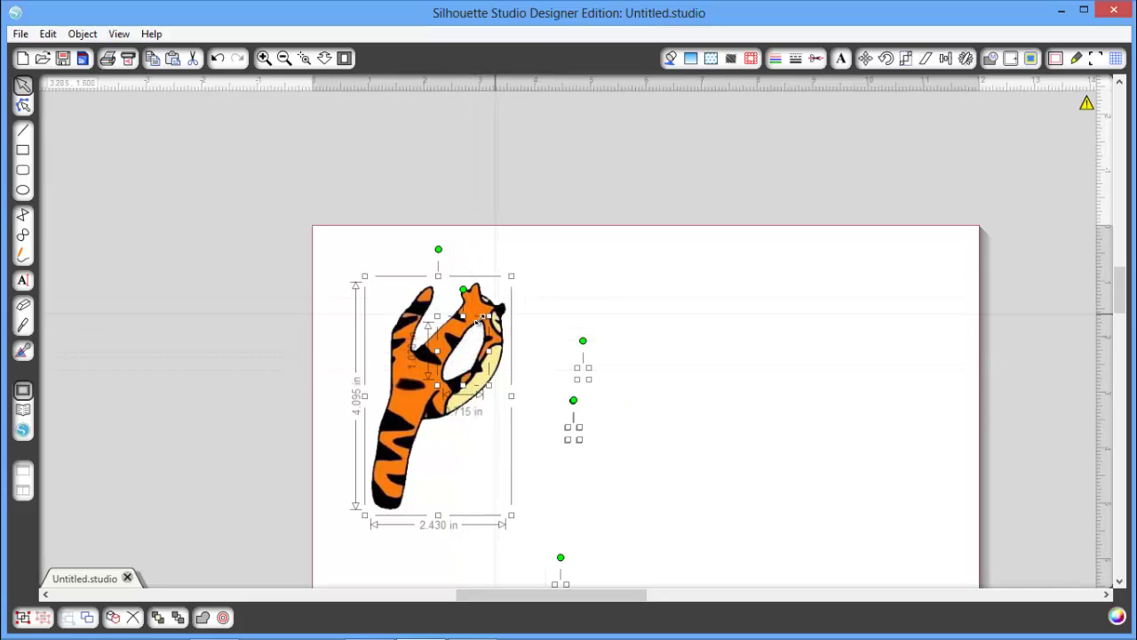
{"action": "left_click", "coordinate": [673, 316]}
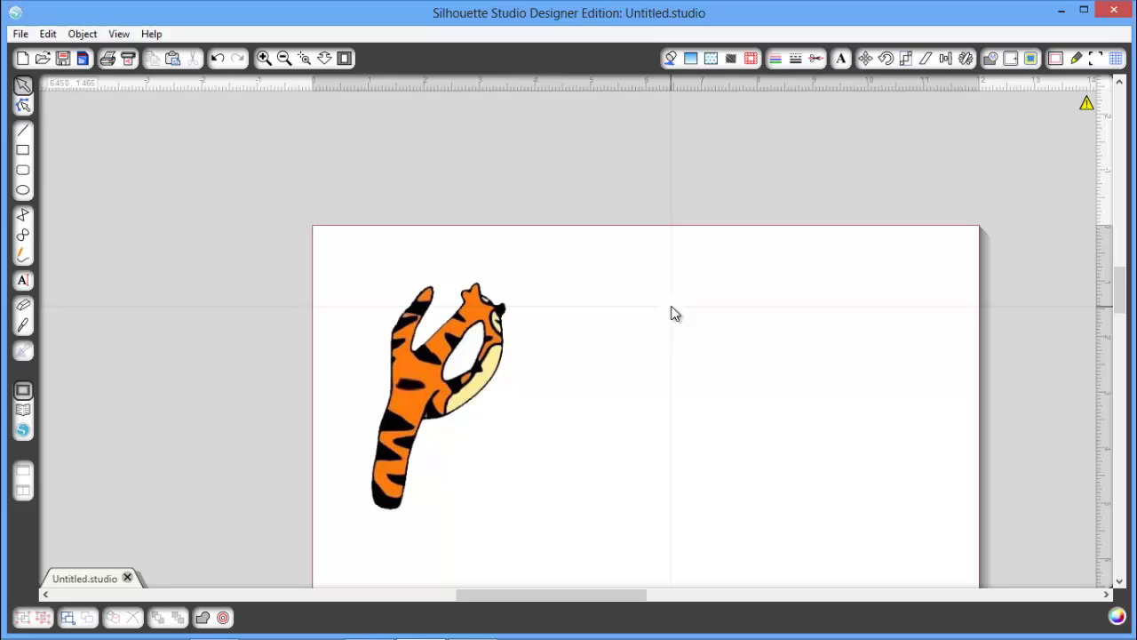
{"action": "left_click_drag", "start_coordinate": [699, 286], "coordinate": [533, 424]}
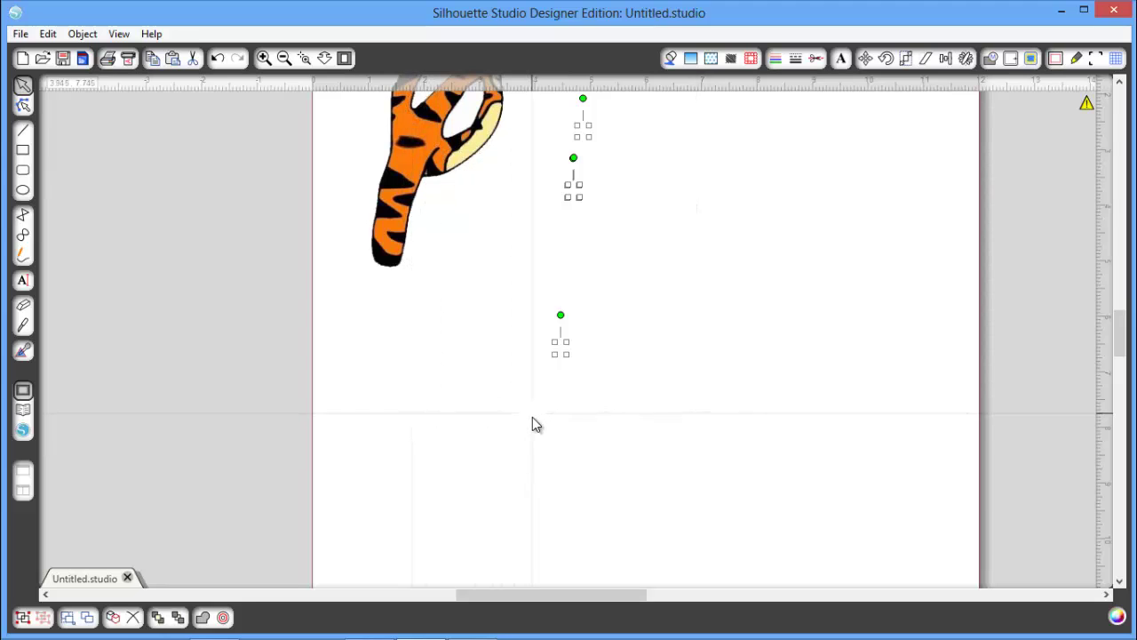
{"action": "left_click", "coordinate": [715, 464]}
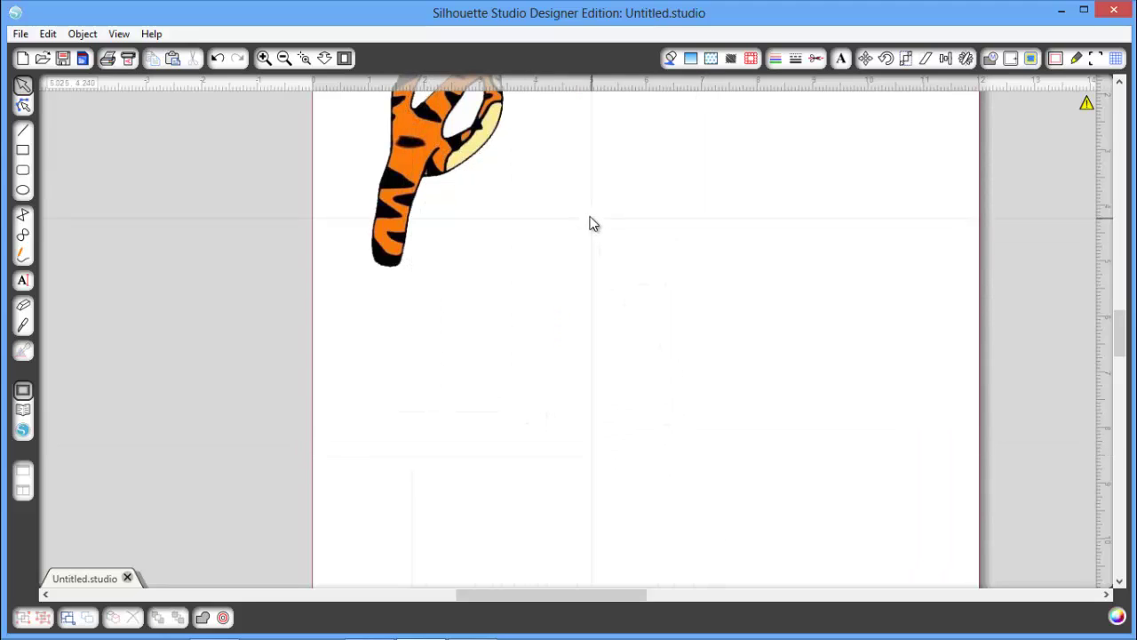
Zoom back in and select all to confirm only the 2.430 × 4.095 in tiger remains.
{"action": "scroll", "coordinate": [566, 223], "scroll_direction": "up", "scroll_amount": 2}
{"action": "scroll", "coordinate": [572, 226], "scroll_direction": "up", "scroll_amount": 2}
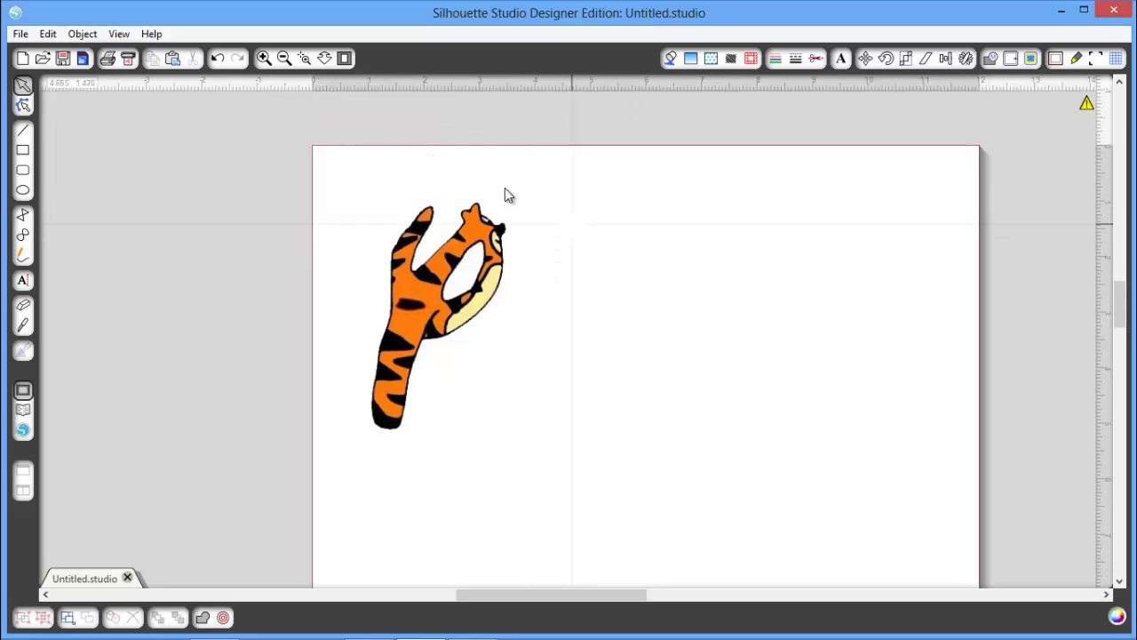
{"action": "left_click_drag", "start_coordinate": [338, 170], "coordinate": [667, 410]}
{"action": "scroll", "coordinate": [683, 399], "scroll_direction": "up", "scroll_amount": 4}
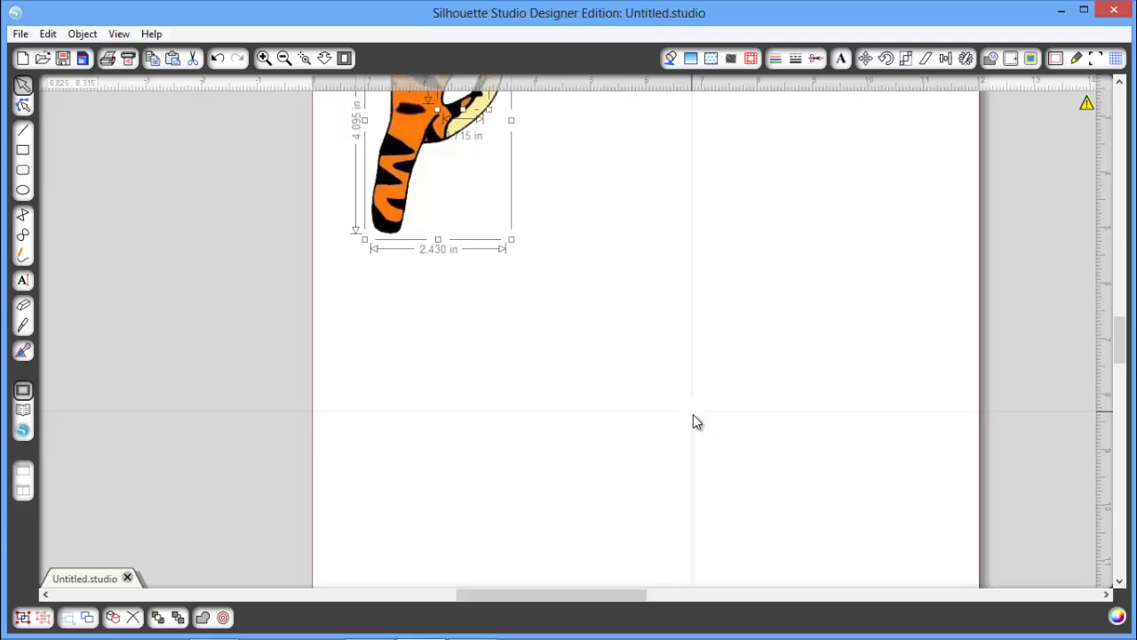
{"action": "scroll", "coordinate": [622, 338], "scroll_direction": "up", "scroll_amount": 1}
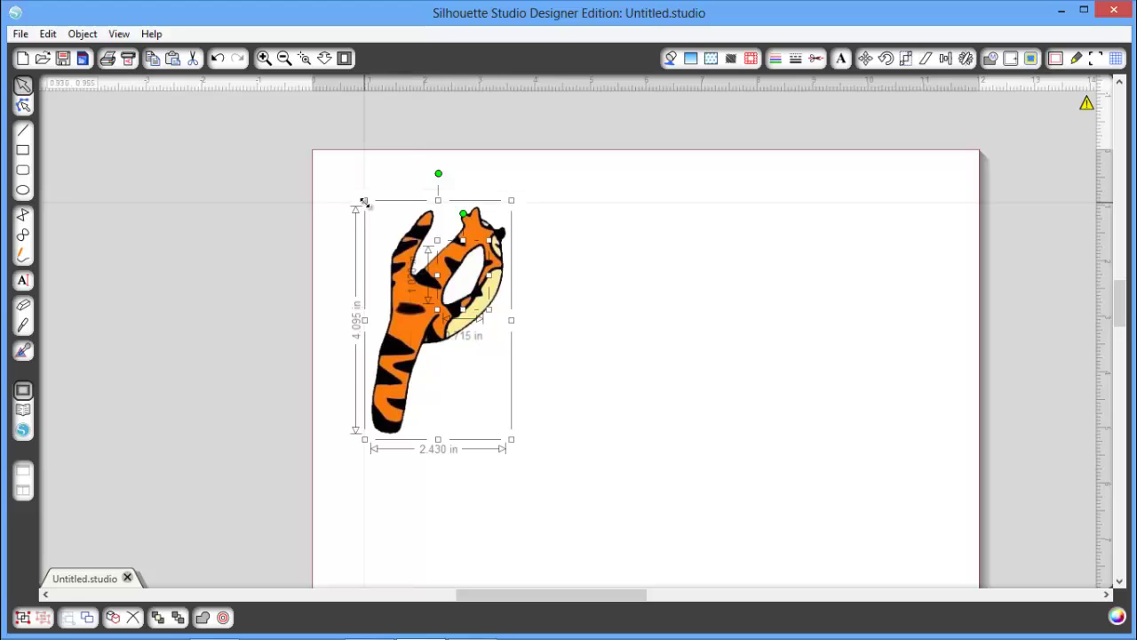
{"action": "left_click", "coordinate": [342, 165]}
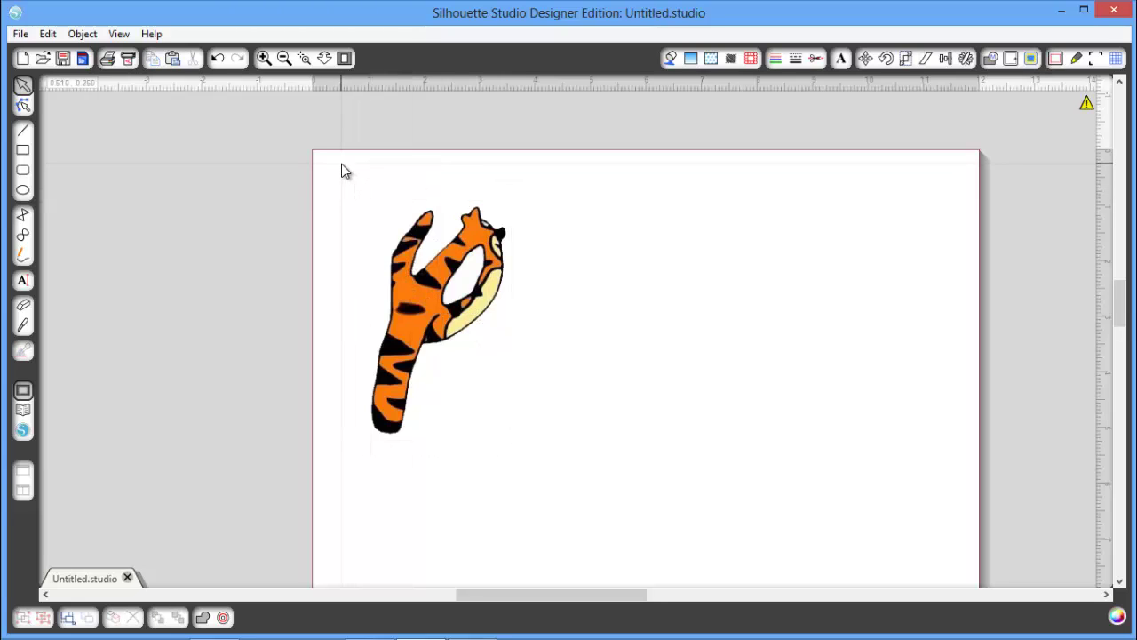
{"action": "key", "text": "ctrl+a"}
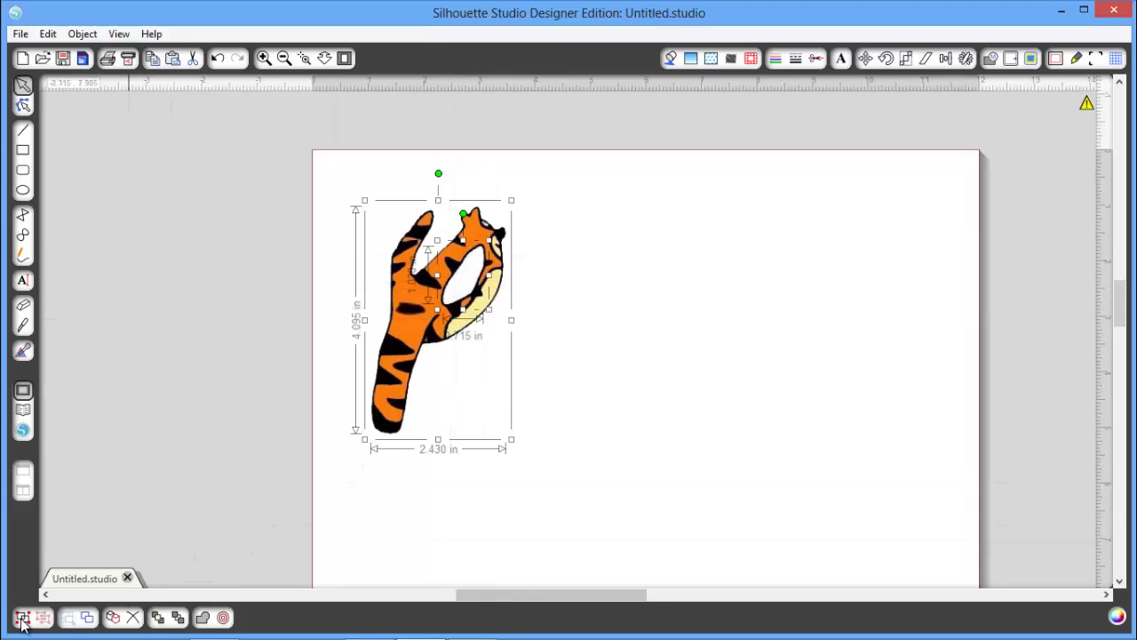
Make the tiger pieces one compound path and nudge it slightly right.
{"action": "right_click", "coordinate": [414, 308]}
{"action": "left_click", "coordinate": [481, 556]}
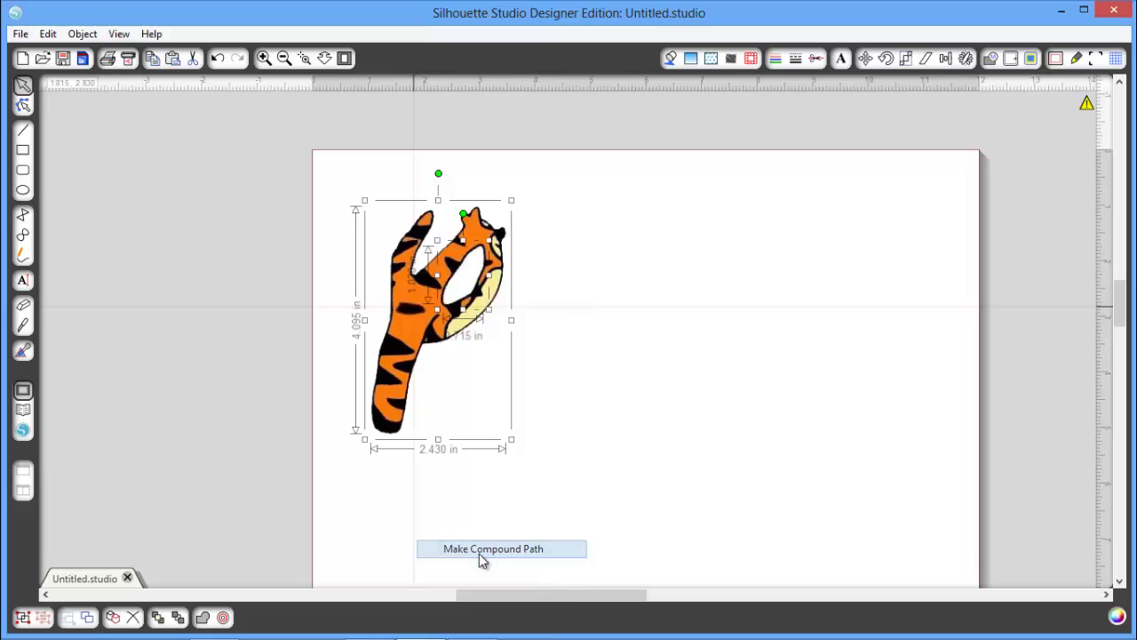
{"action": "left_click", "coordinate": [480, 555]}
{"action": "left_click_drag", "start_coordinate": [460, 344], "coordinate": [411, 303]}
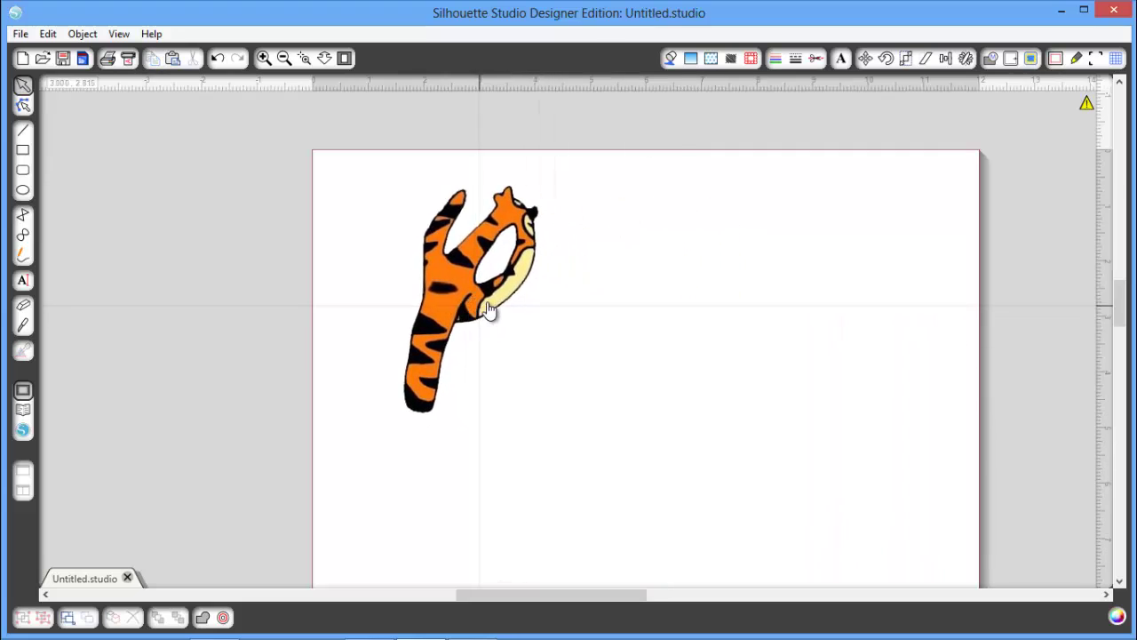
Check the tiger's red cut lines in the Cut Style panel, then close it.
{"action": "left_click", "coordinate": [816, 59]}
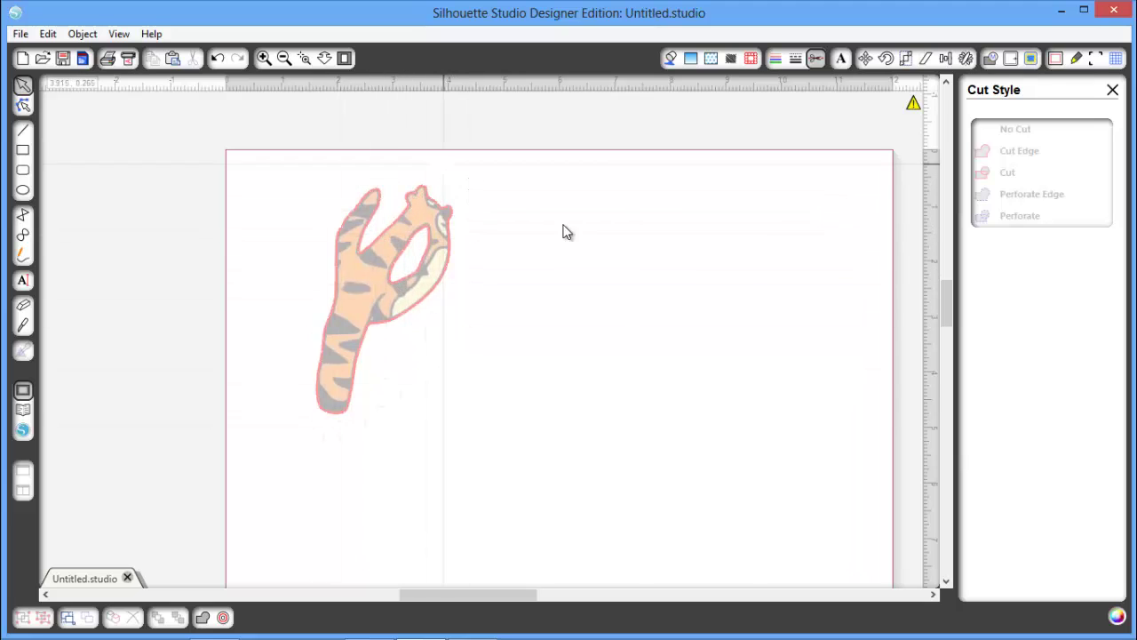
{"action": "left_click", "coordinate": [1113, 89]}
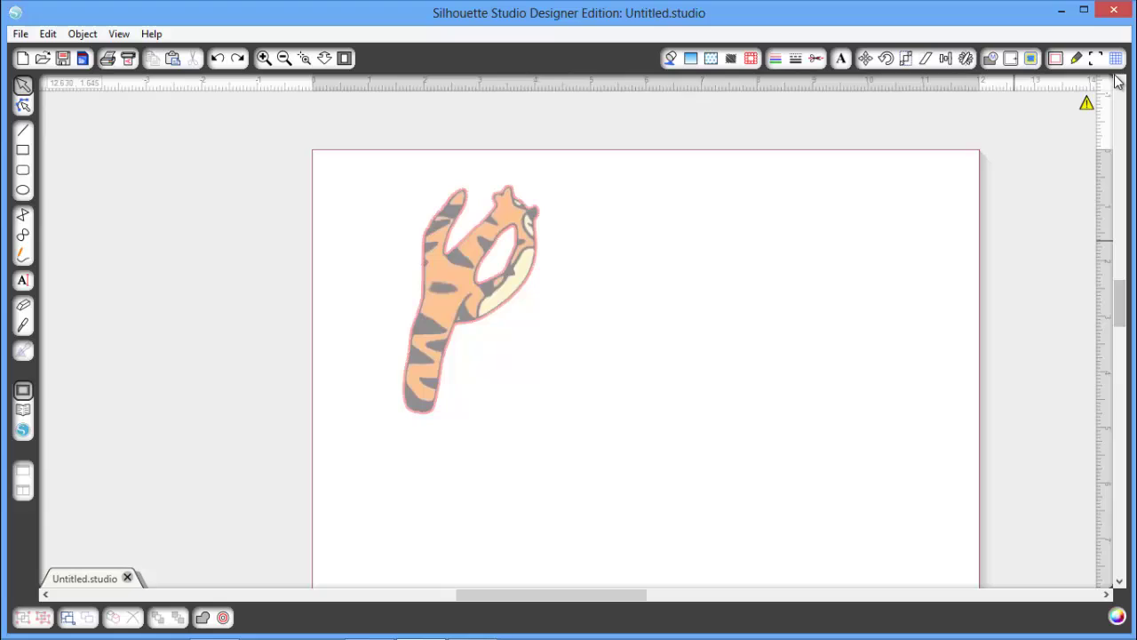
{"action": "mouse_move", "coordinate": [1102, 636]}
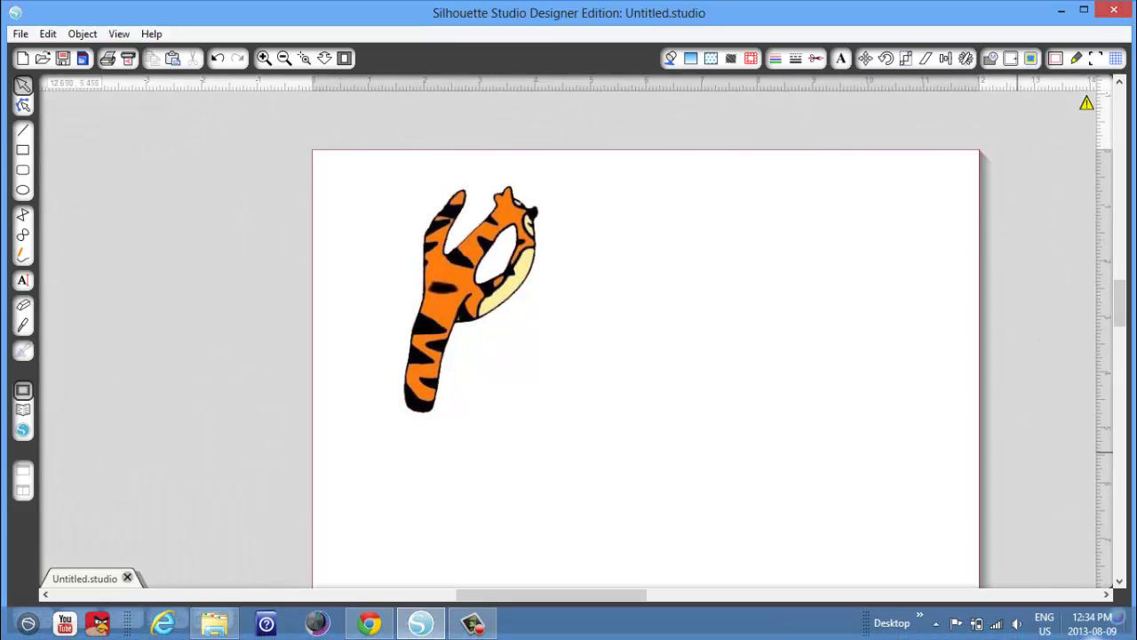